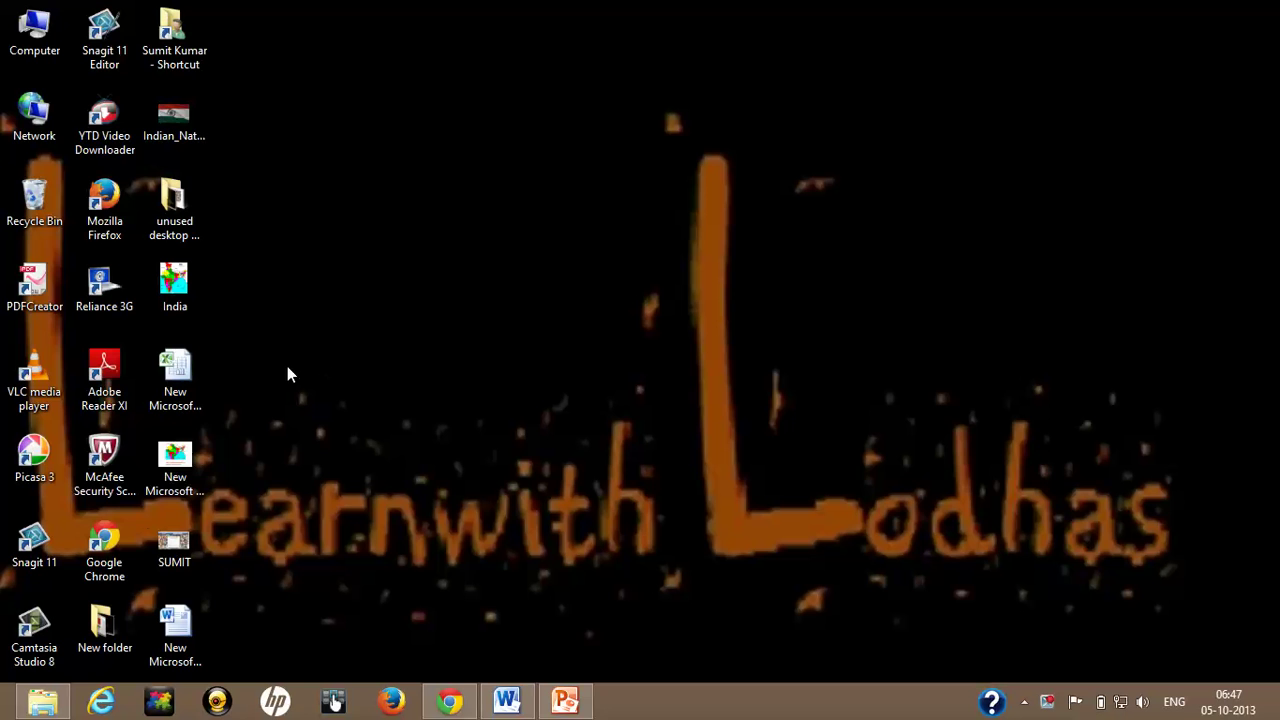
Step: Switch to PowerPoint, show the title slide "HOW TO TYPE IN HINDI ON FACEBOOK" full screen, and leave the presentation
left_click(562, 704)
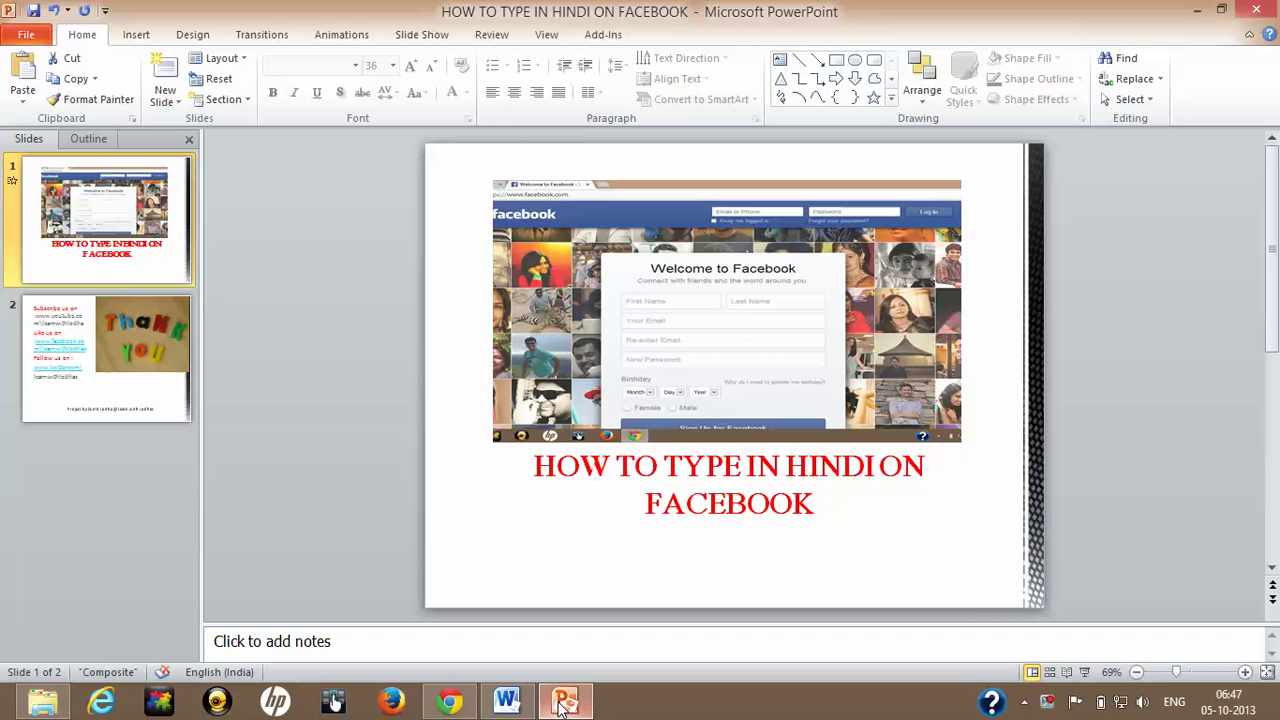
key("F5")
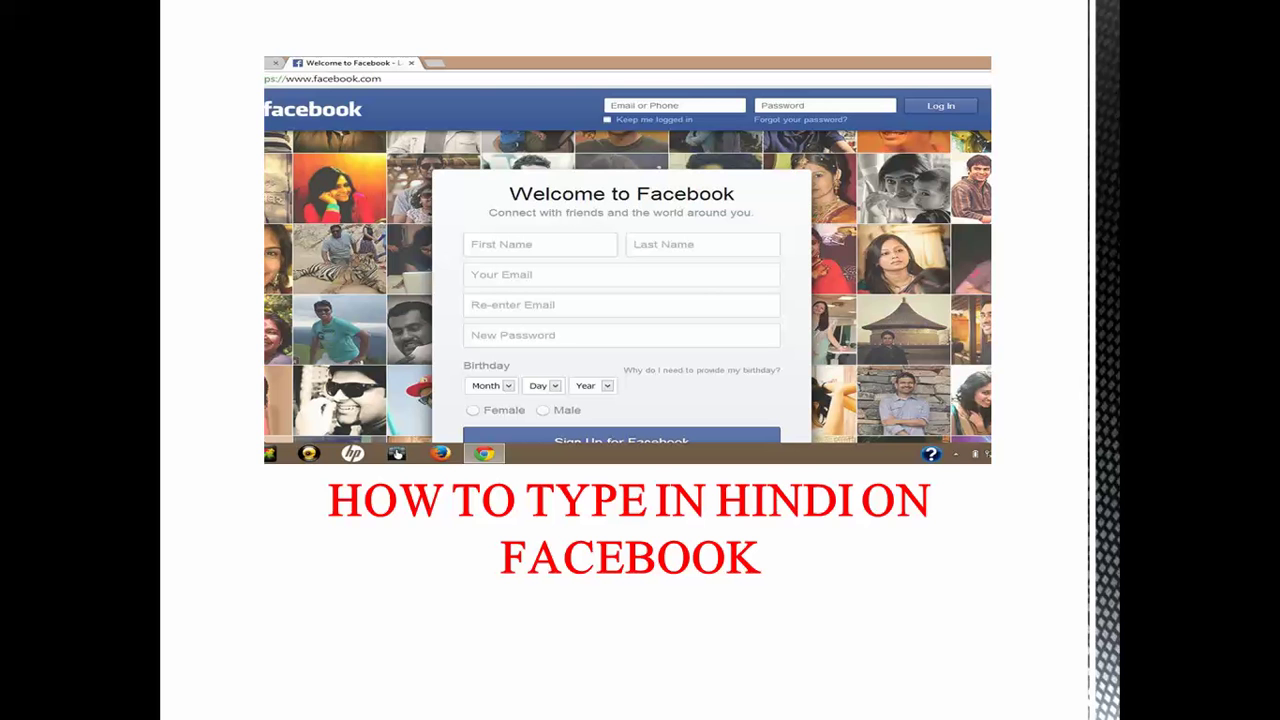
key("Escape")
left_click(1195, 10)
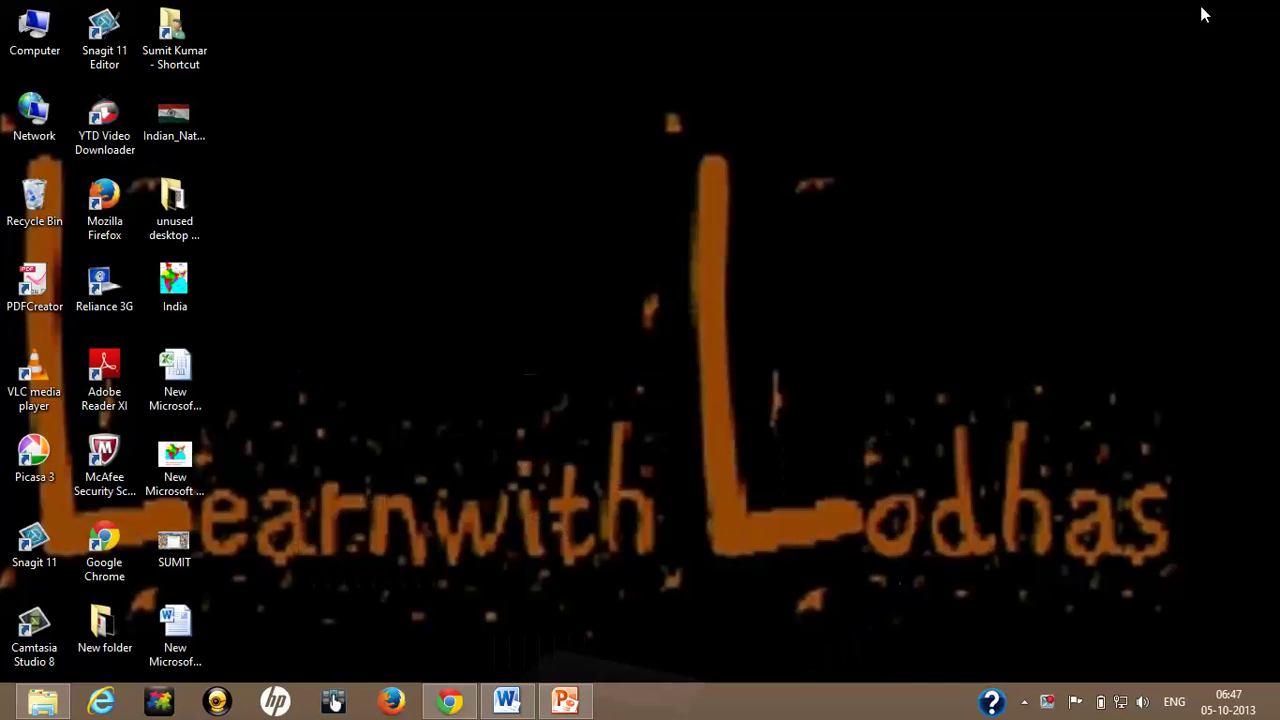
Step: Switch to Chrome and open google.co.in in a new tab
left_click(449, 700)
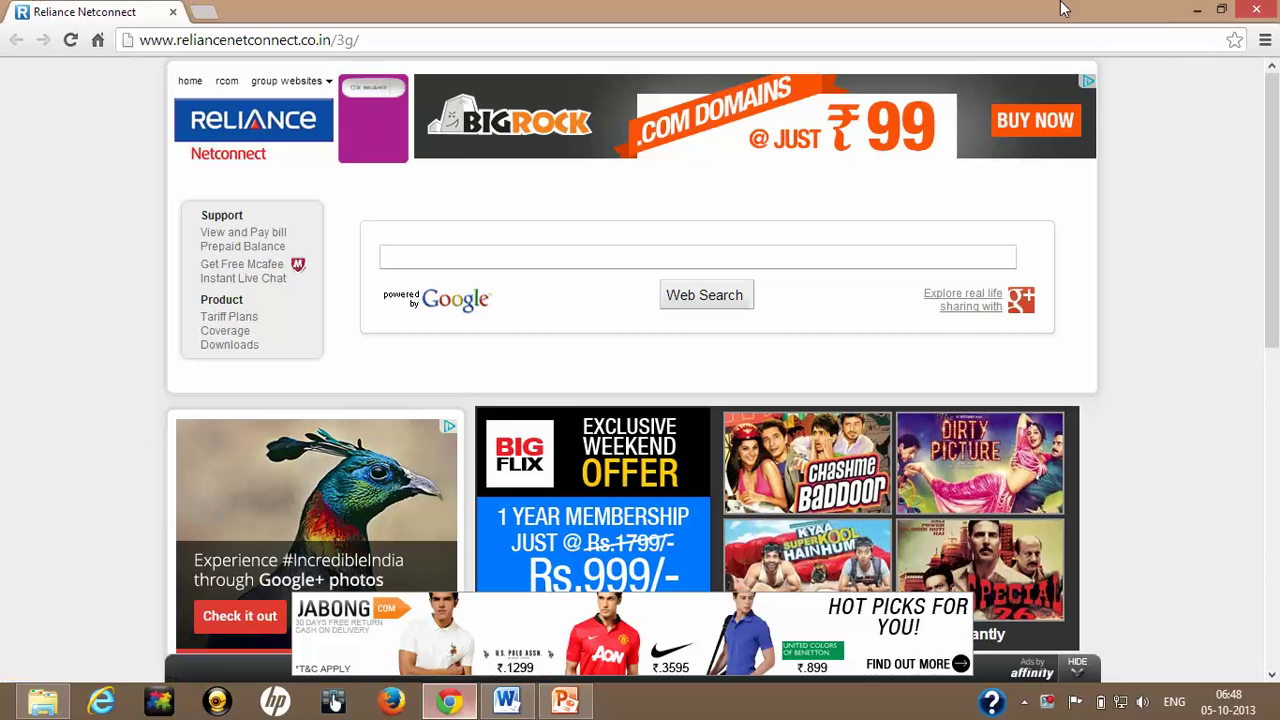
left_click(203, 11)
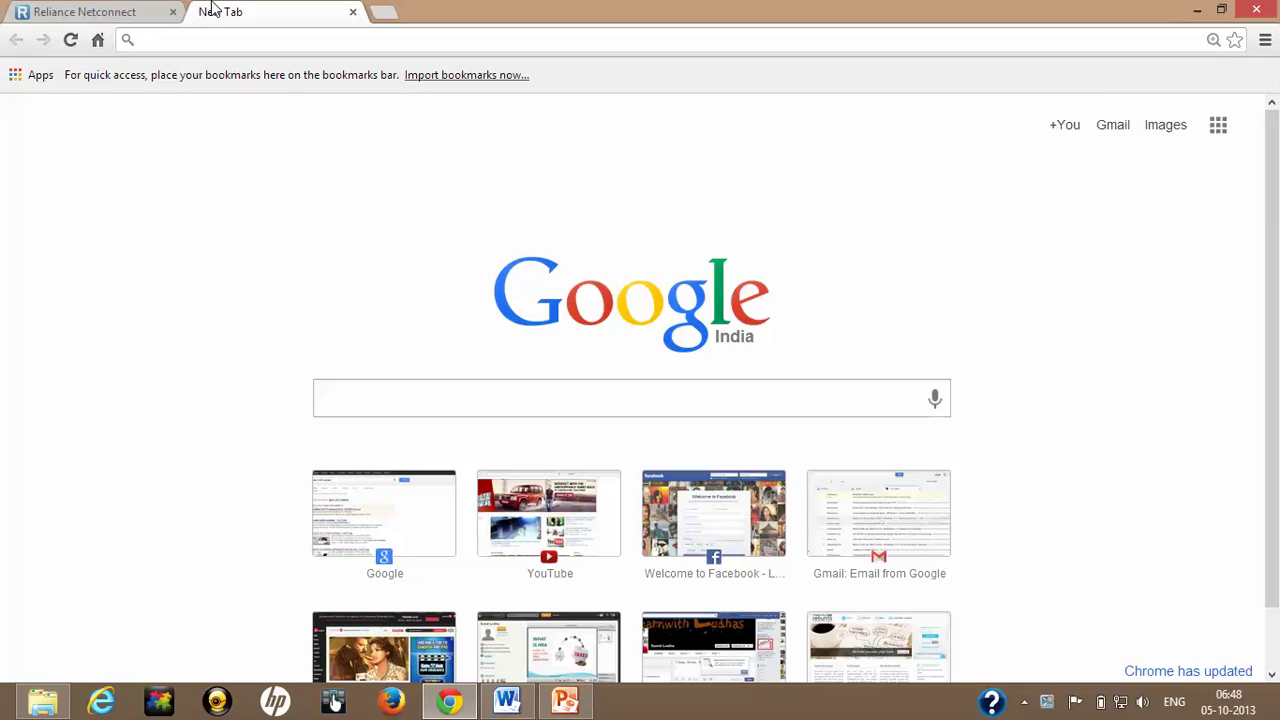
type("google.co.in")
key("Return")
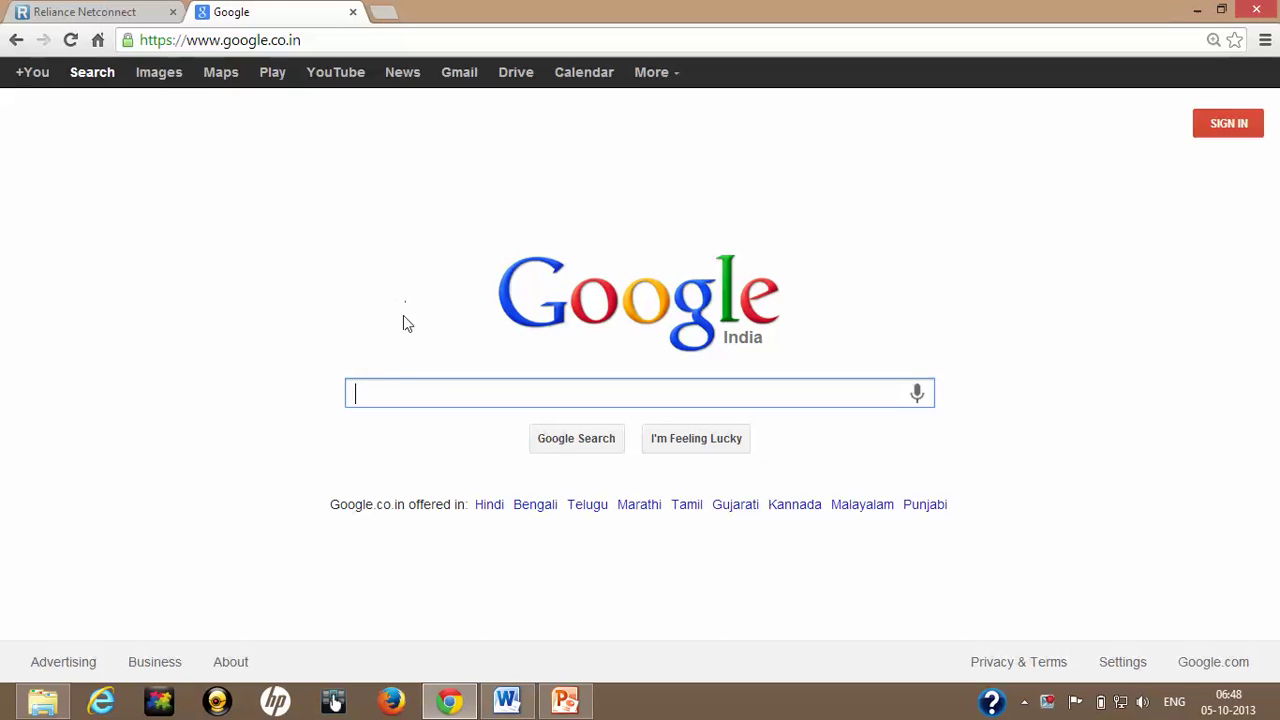
Step: Search Google for "google input tools"
type("ggo")
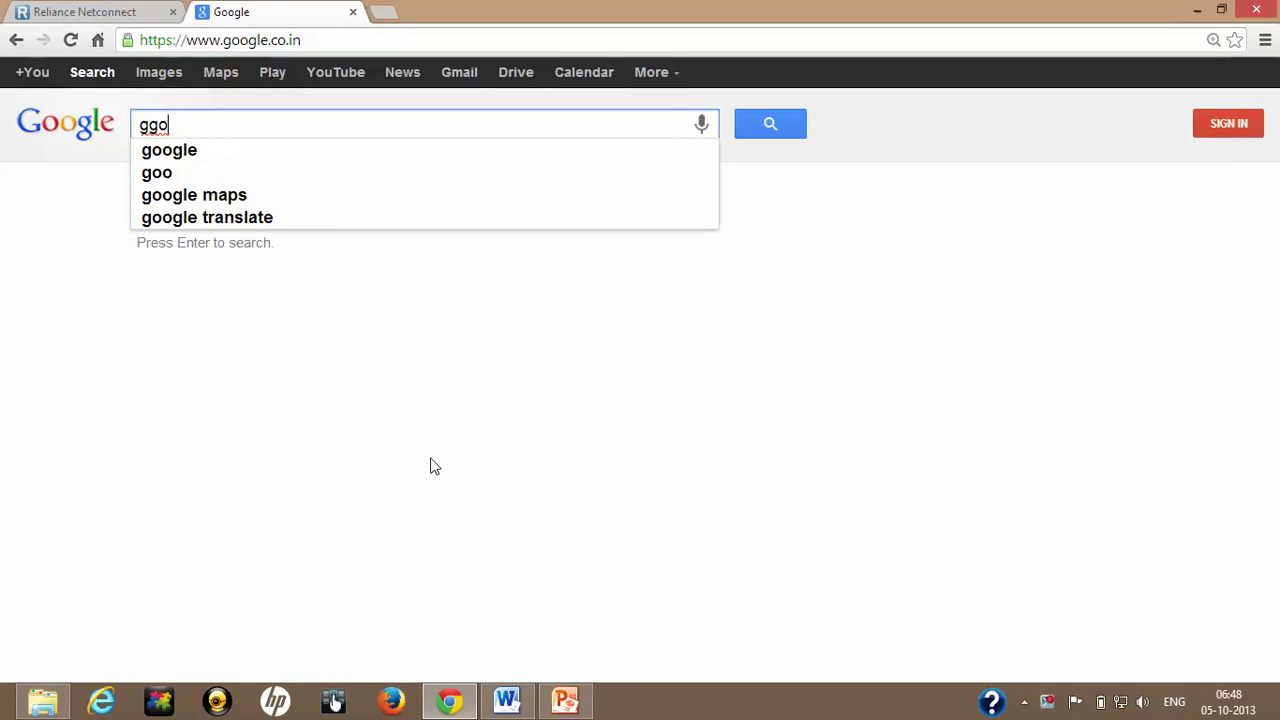
key("BackSpace")
key("BackSpace")
type("oogle")
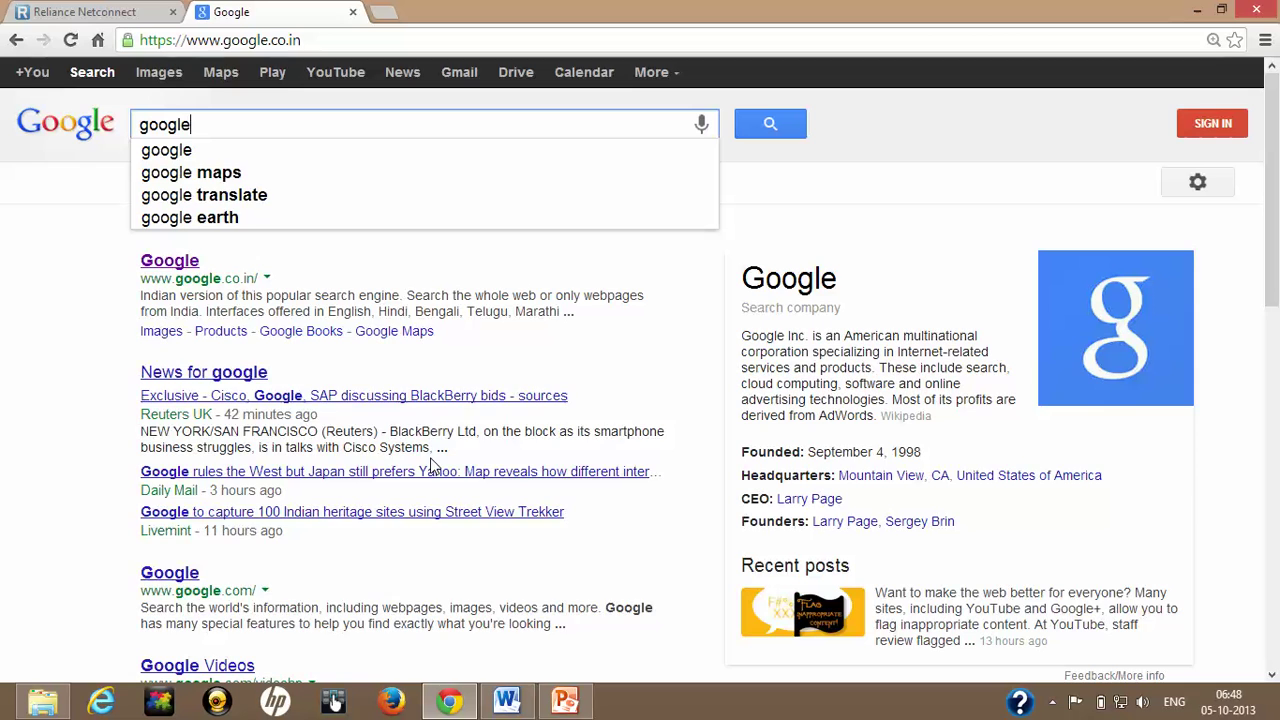
type(" input too")
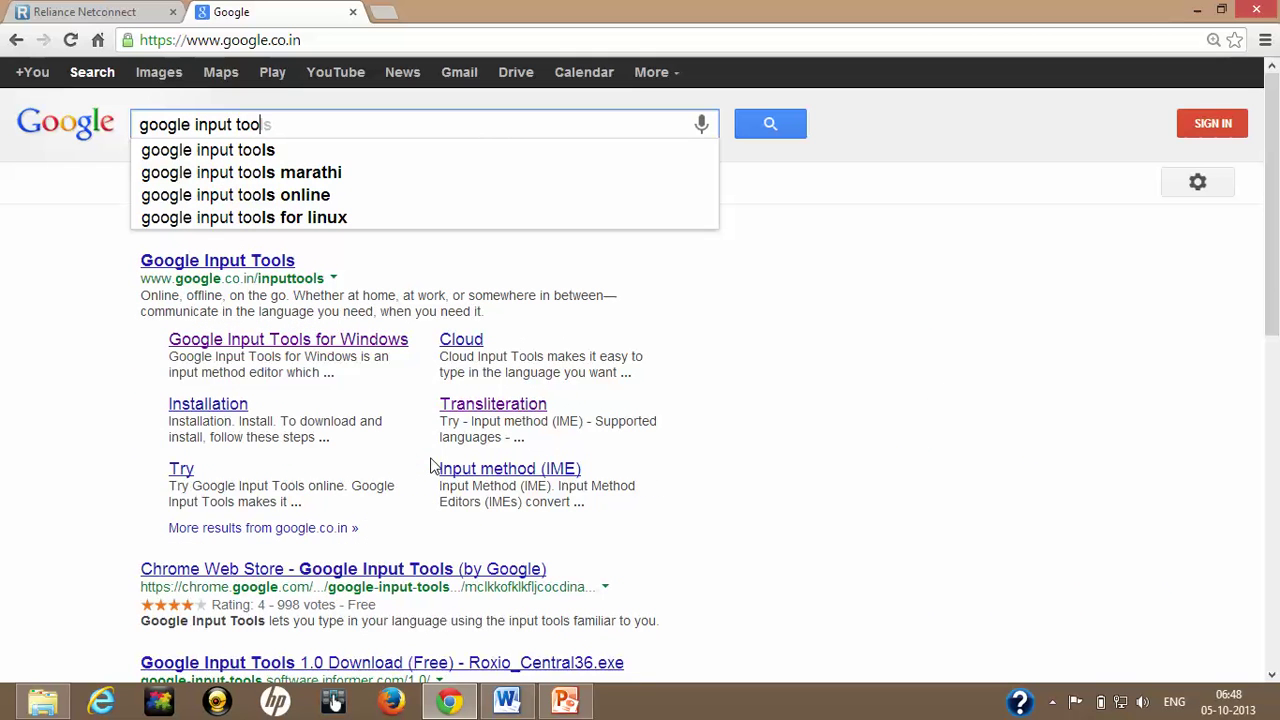
type("ls")
left_click(177, 150)
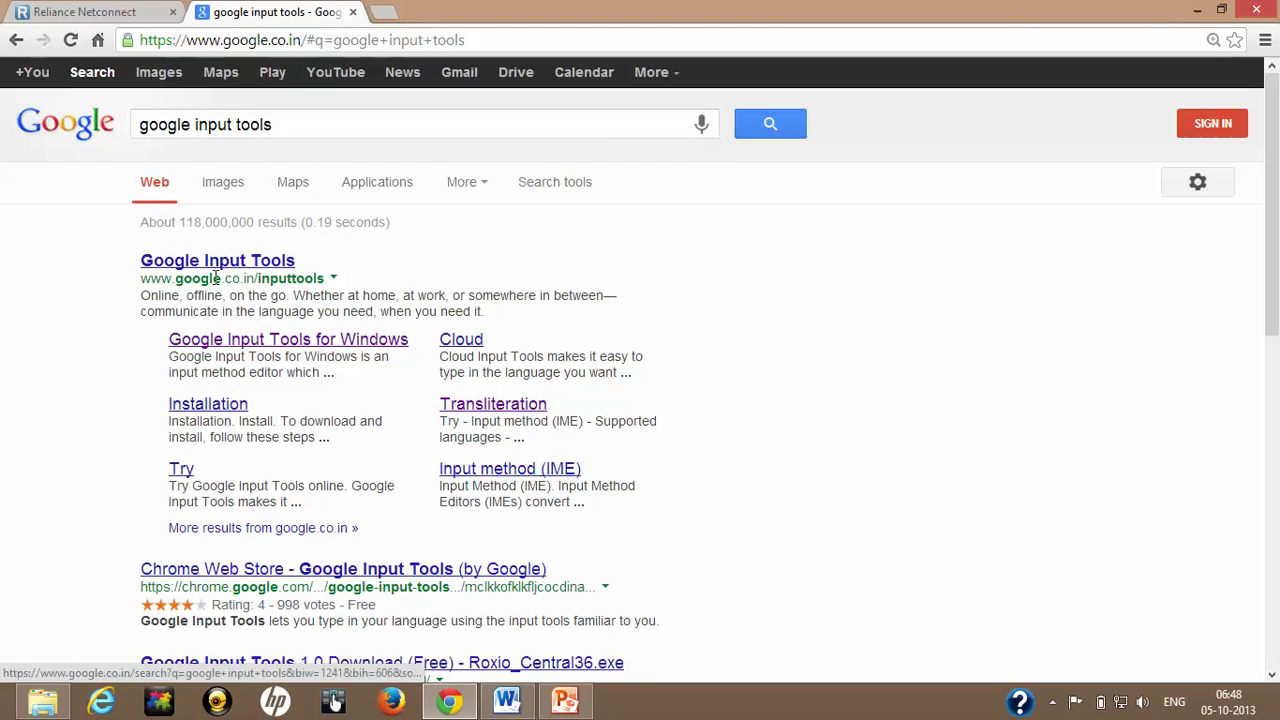
Step: Open the Google Input Tools for Windows page and download the Hindi installer, agreeing to the terms of service
left_click(225, 341)
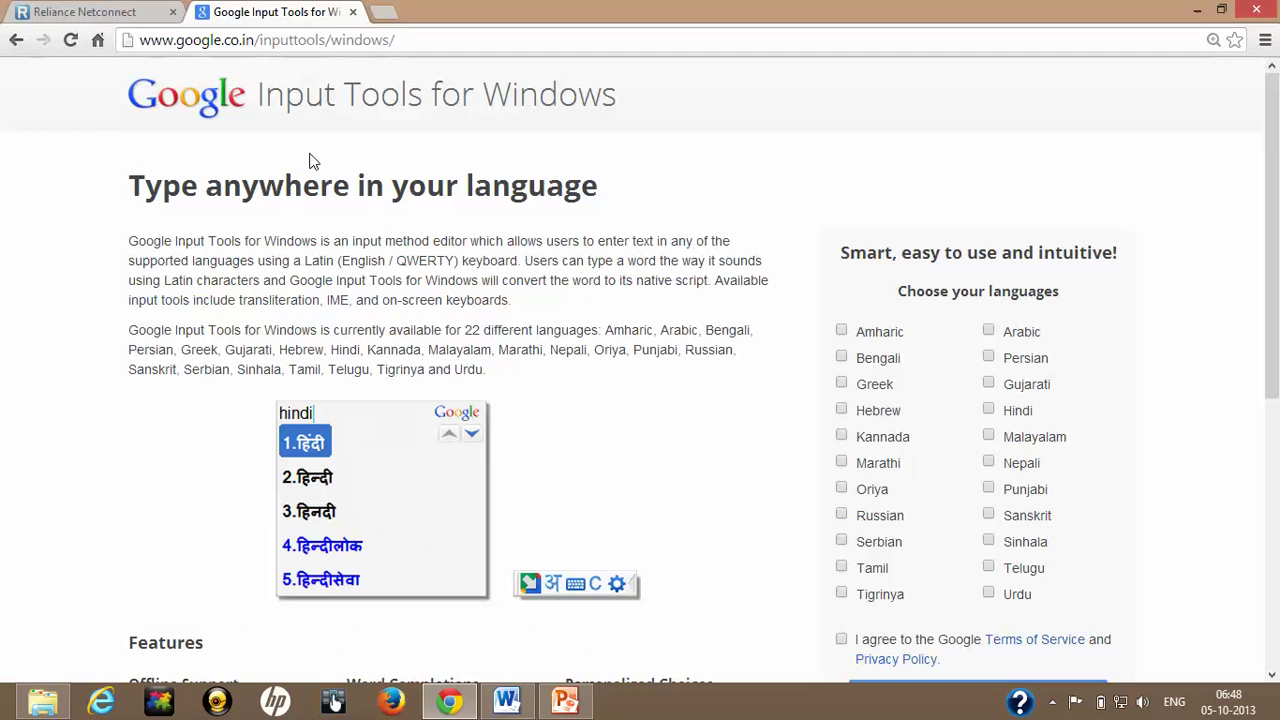
scroll(1112, 150, "down", 1)
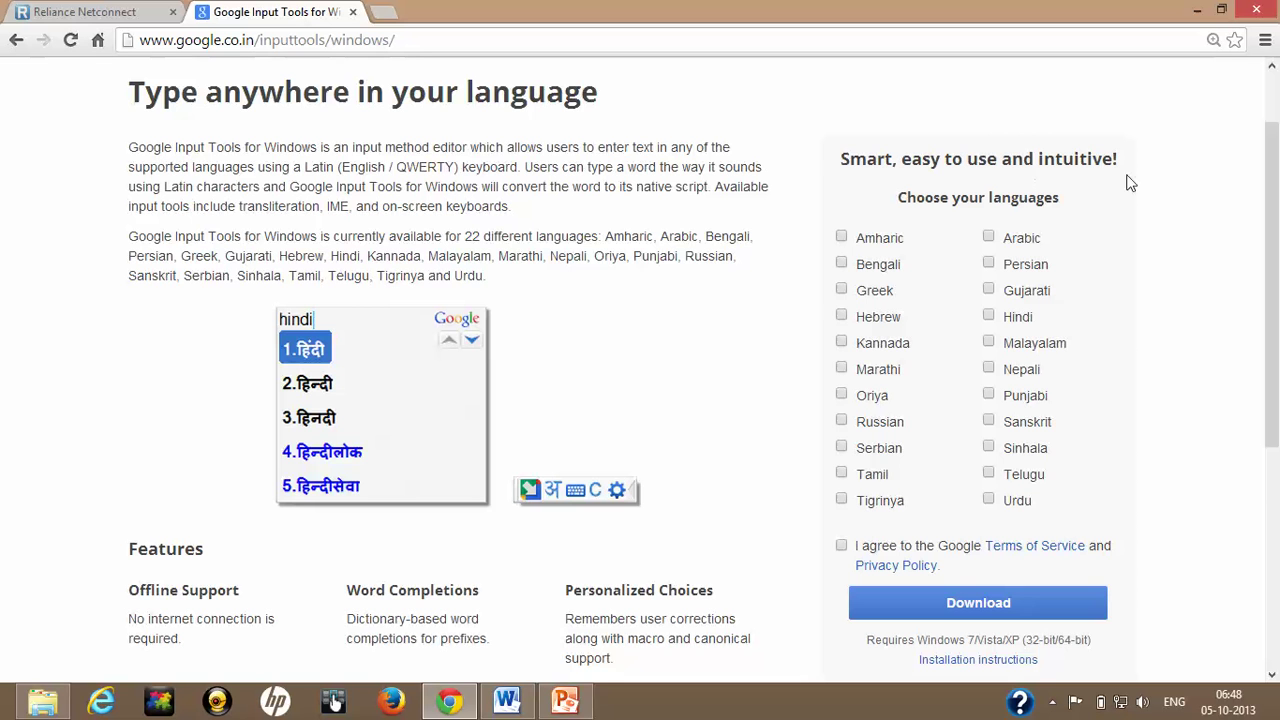
scroll(1120, 262, "down", 1)
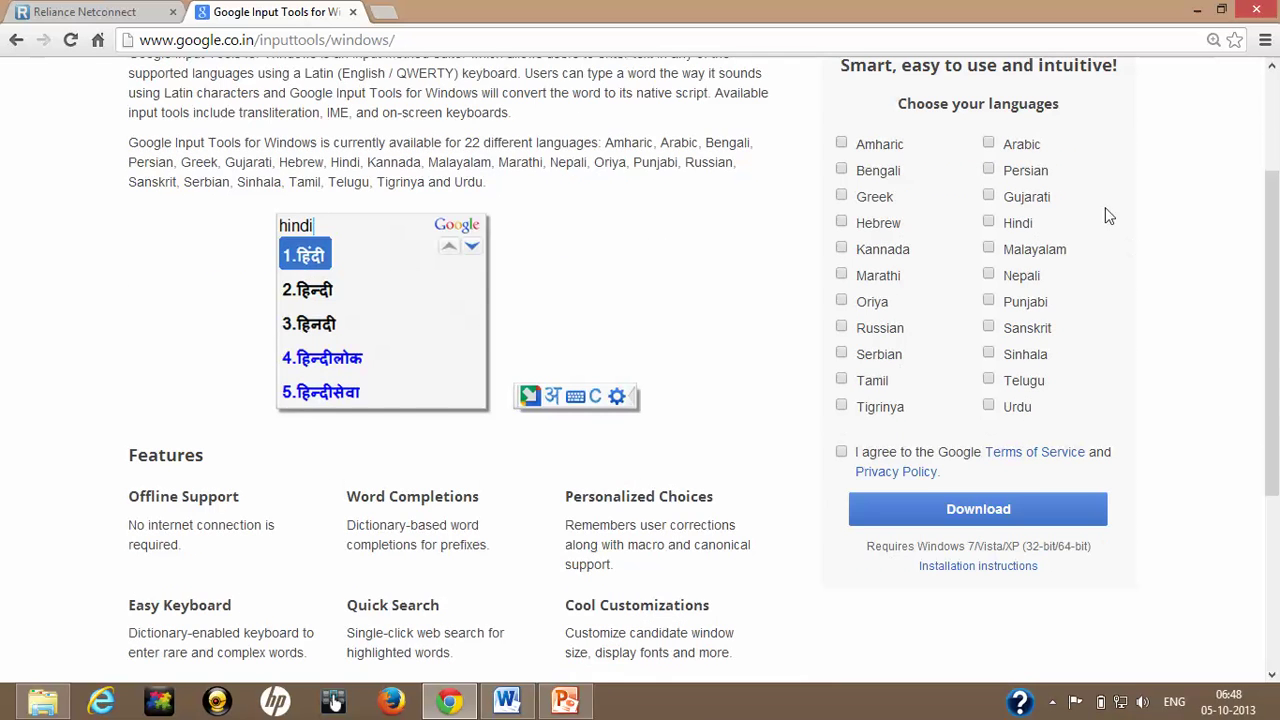
left_click(988, 222)
left_click(842, 452)
left_click(916, 514)
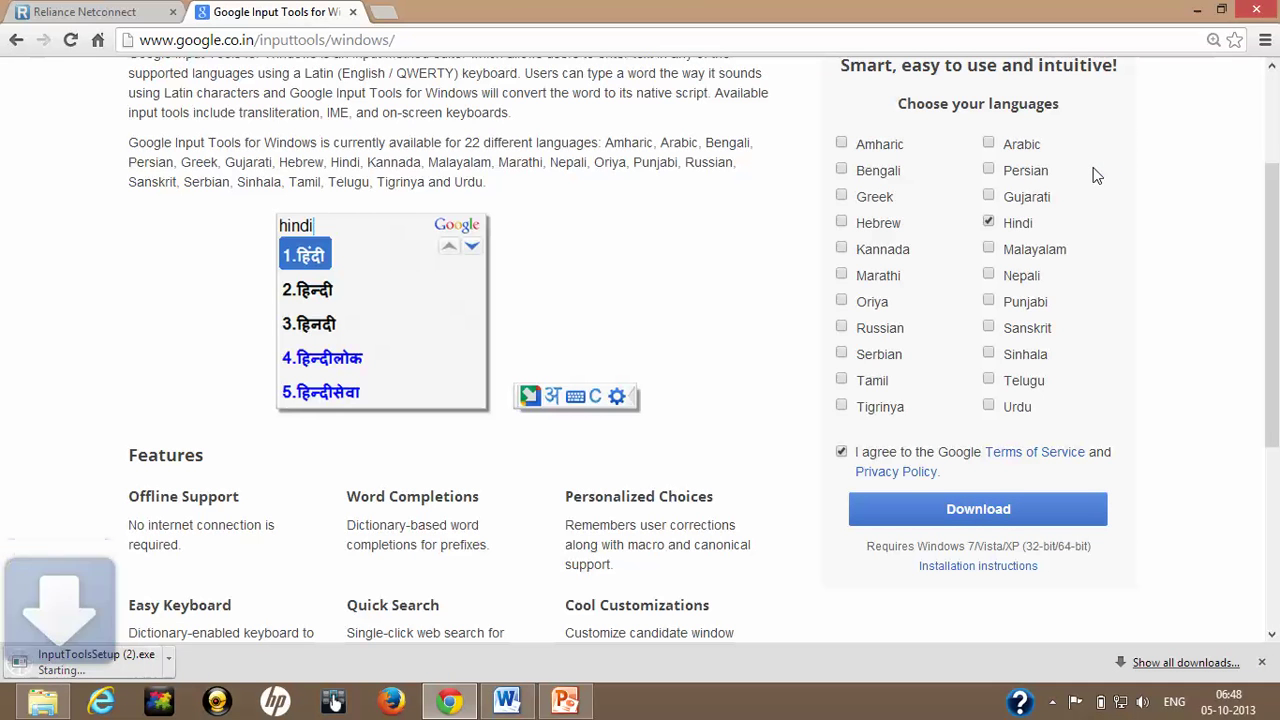
Step: Install Google Input Tools from the downloaded InputToolsSetup (2).exe, then dismiss the installer and minimize the browser
left_click(88, 666)
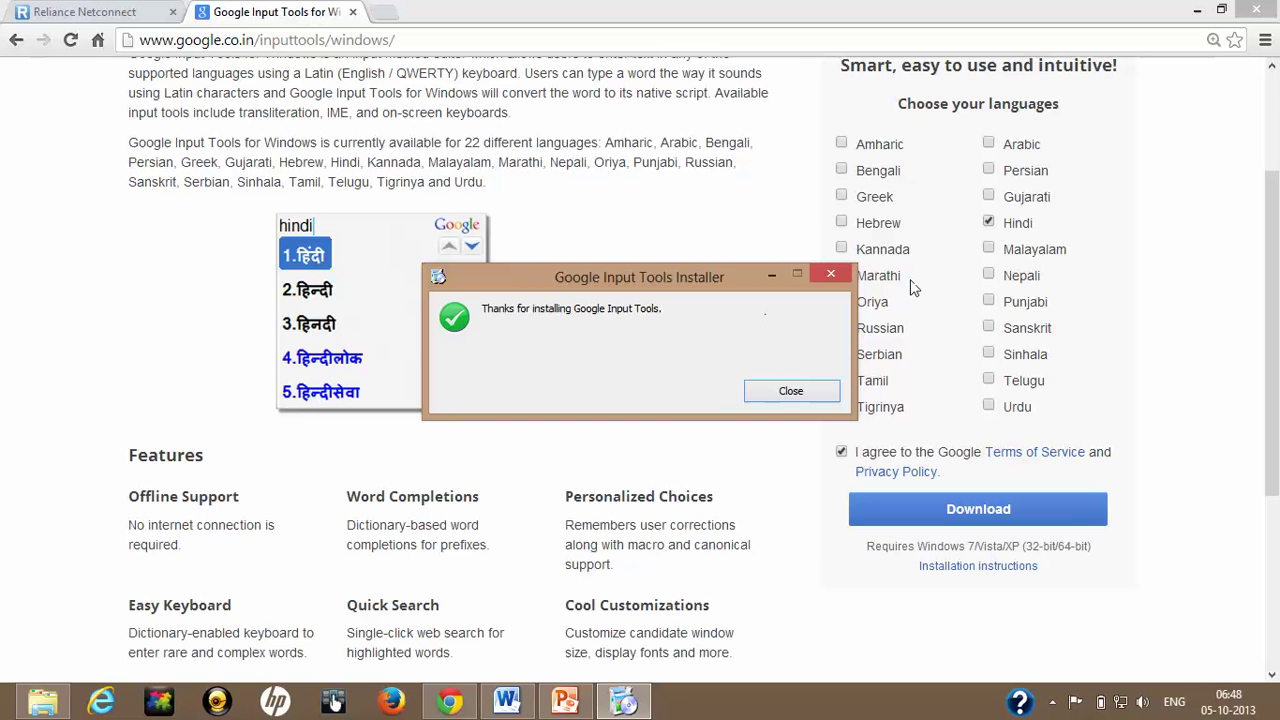
left_click(790, 391)
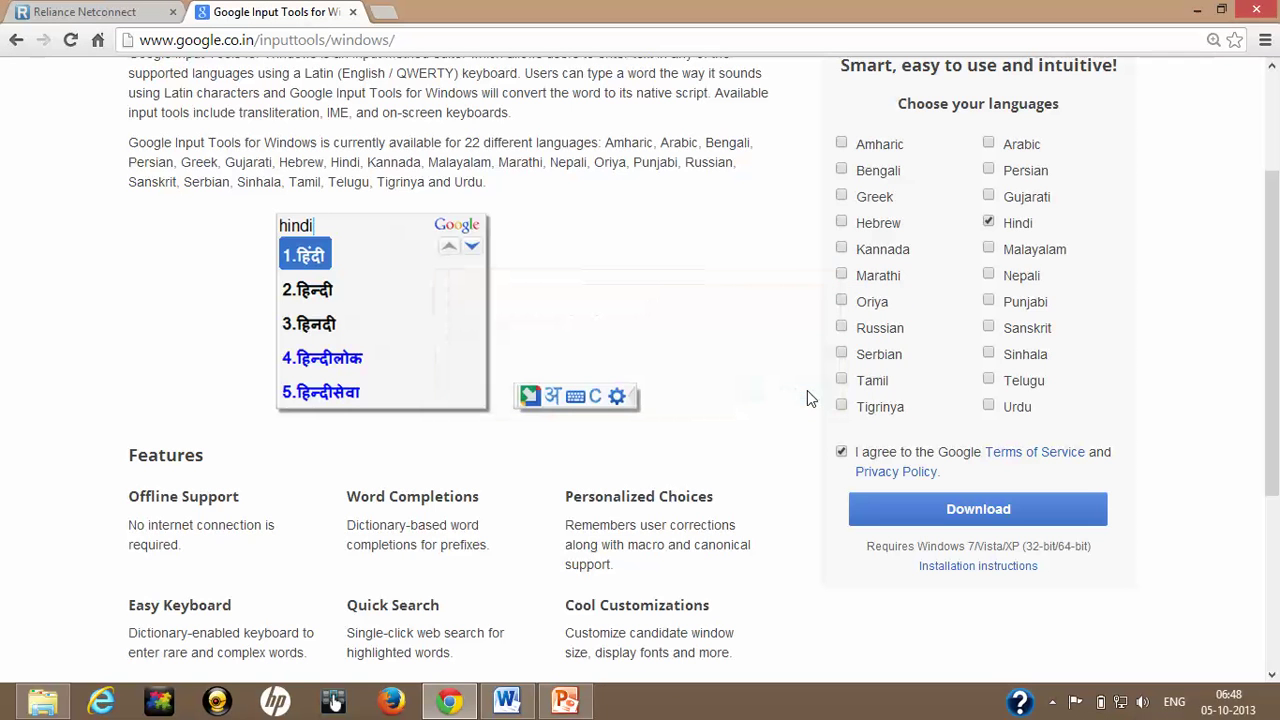
left_click(1192, 14)
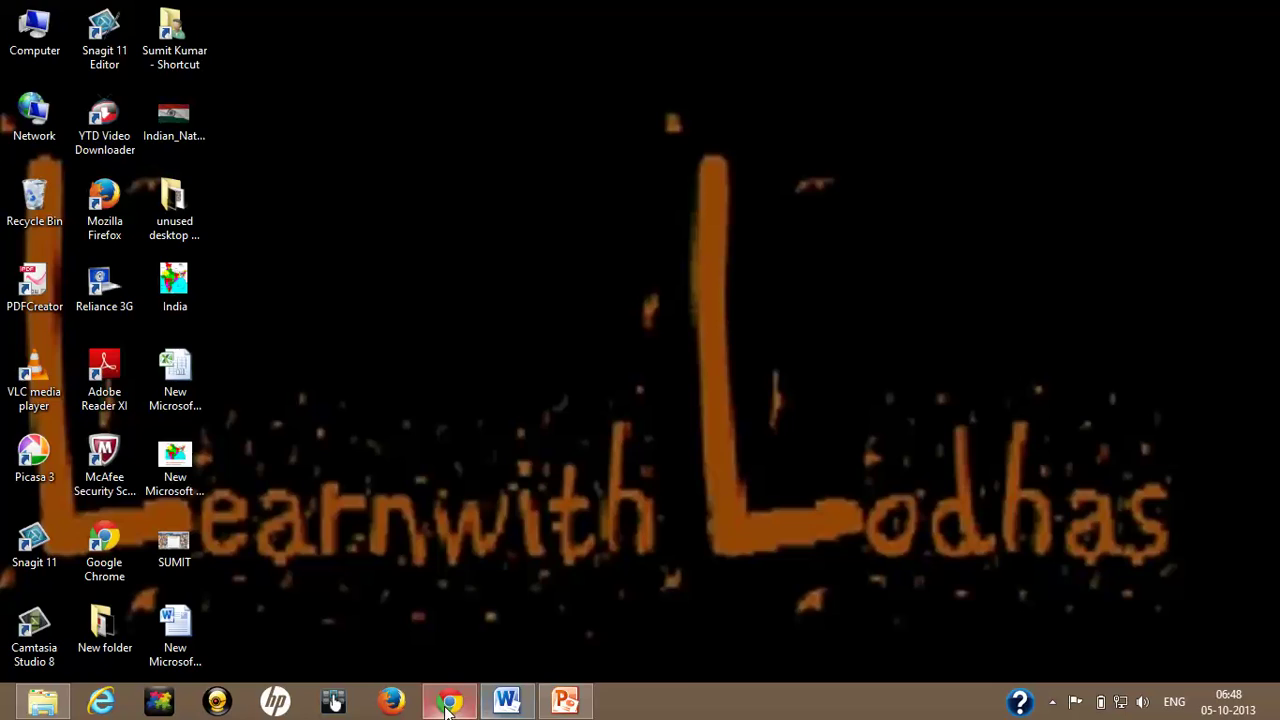
Step: Return to Chrome and open facebook.com in a new tab
left_click(447, 705)
left_click(382, 12)
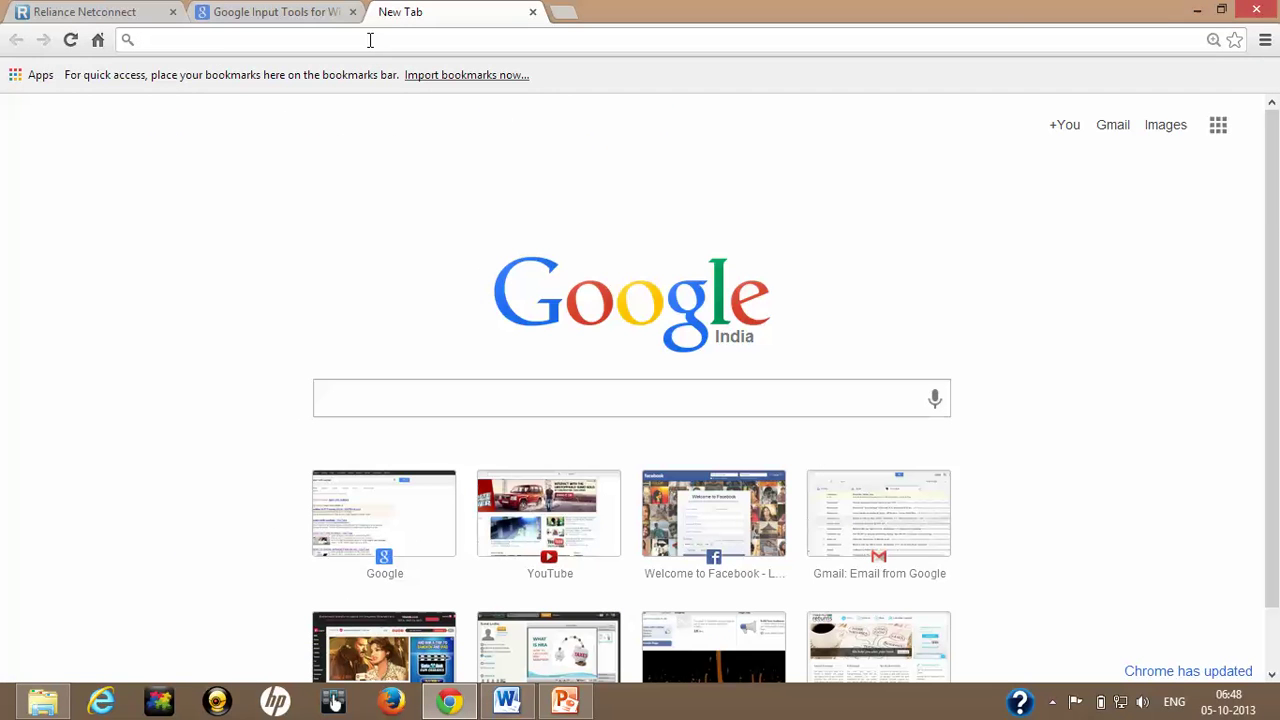
type("facebook.com")
key("Return")
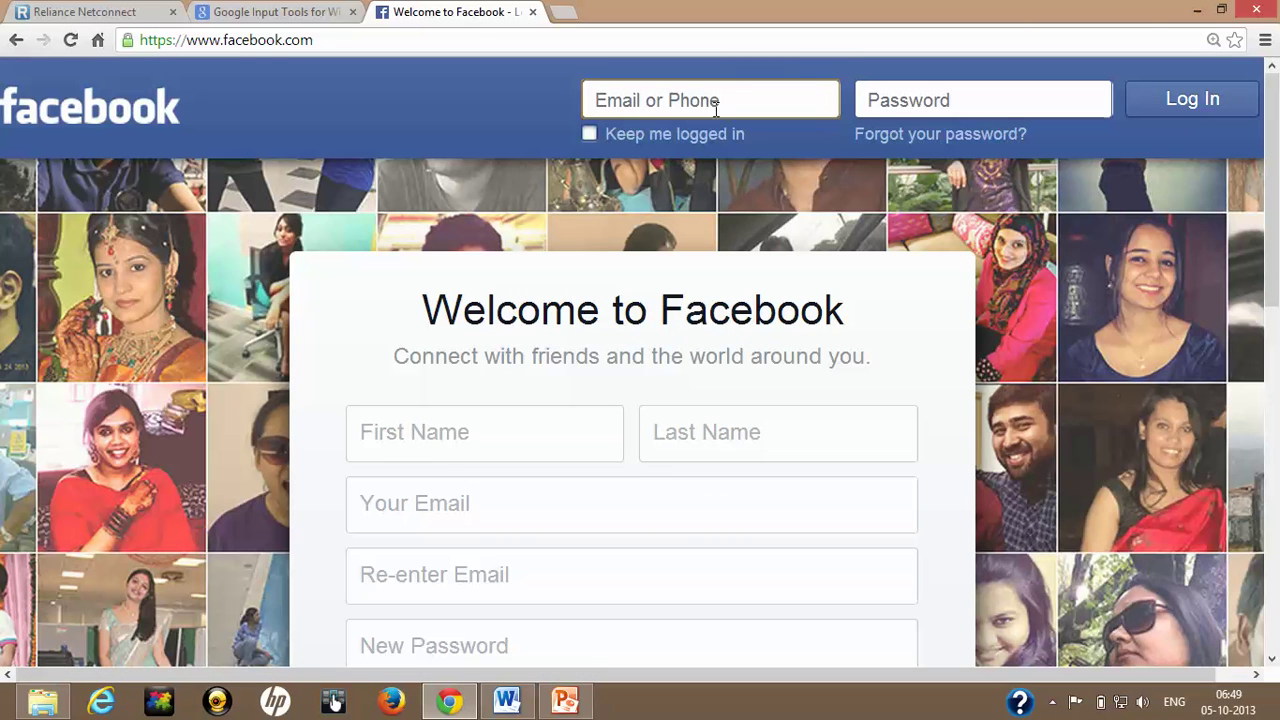
Step: Log in to Facebook with the account's e-mail and password
left_click(710, 101)
left_click(704, 152)
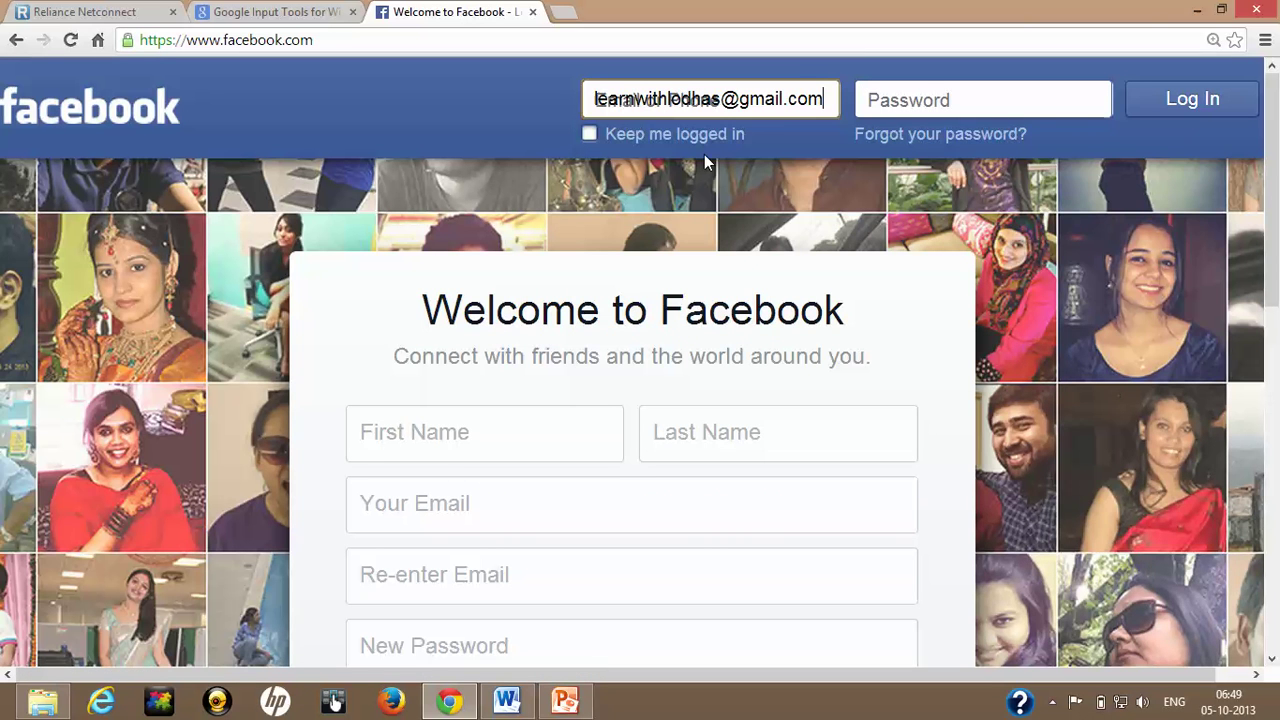
left_click(995, 100)
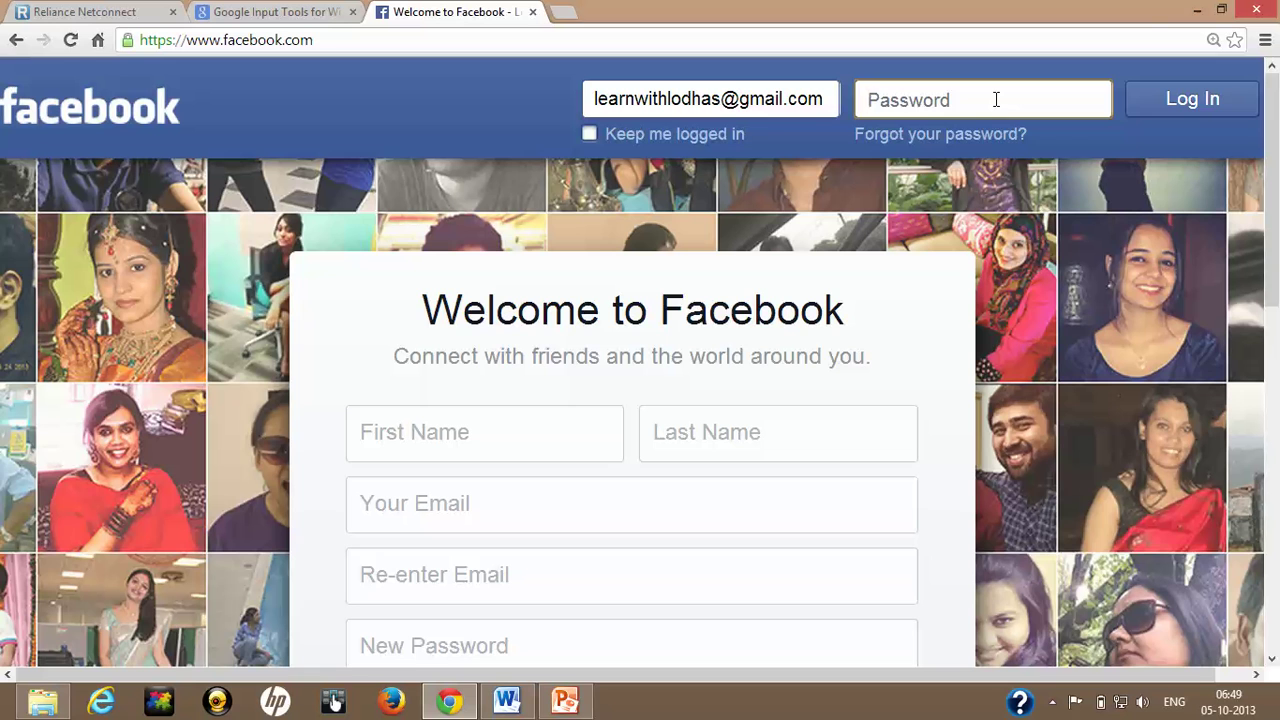
type("••••••••••")
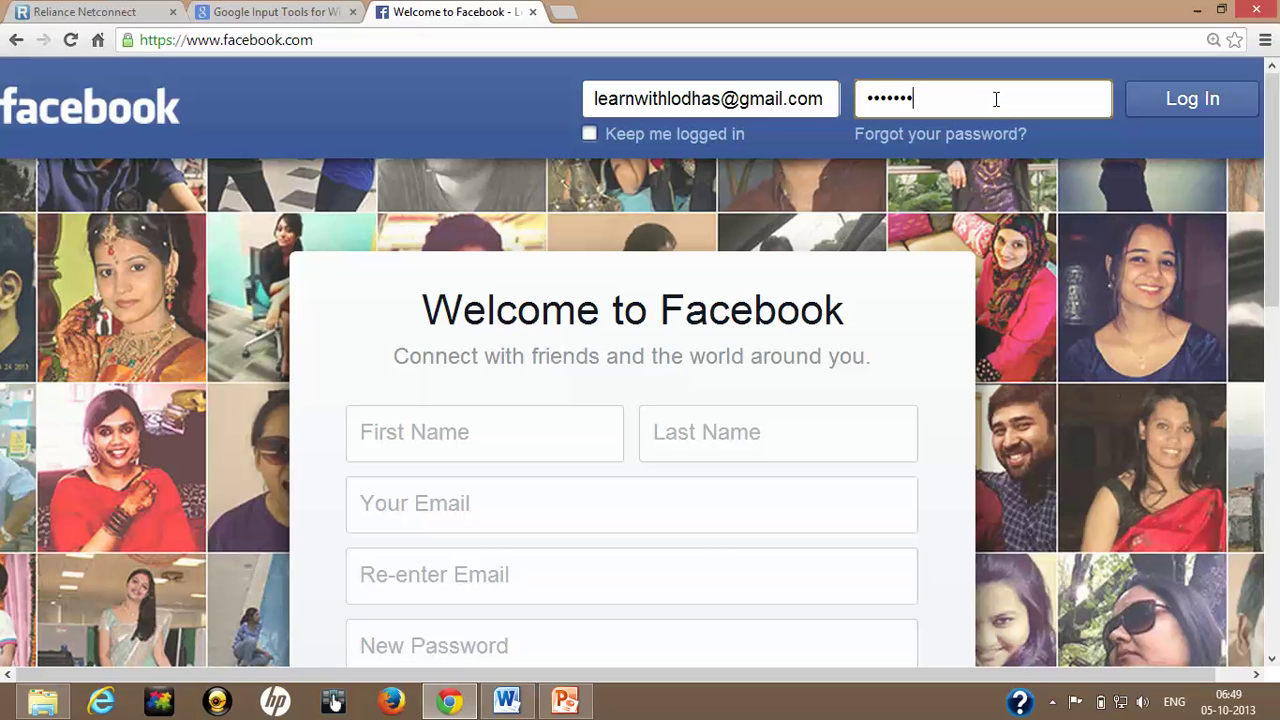
type("••••••")
key("Return")
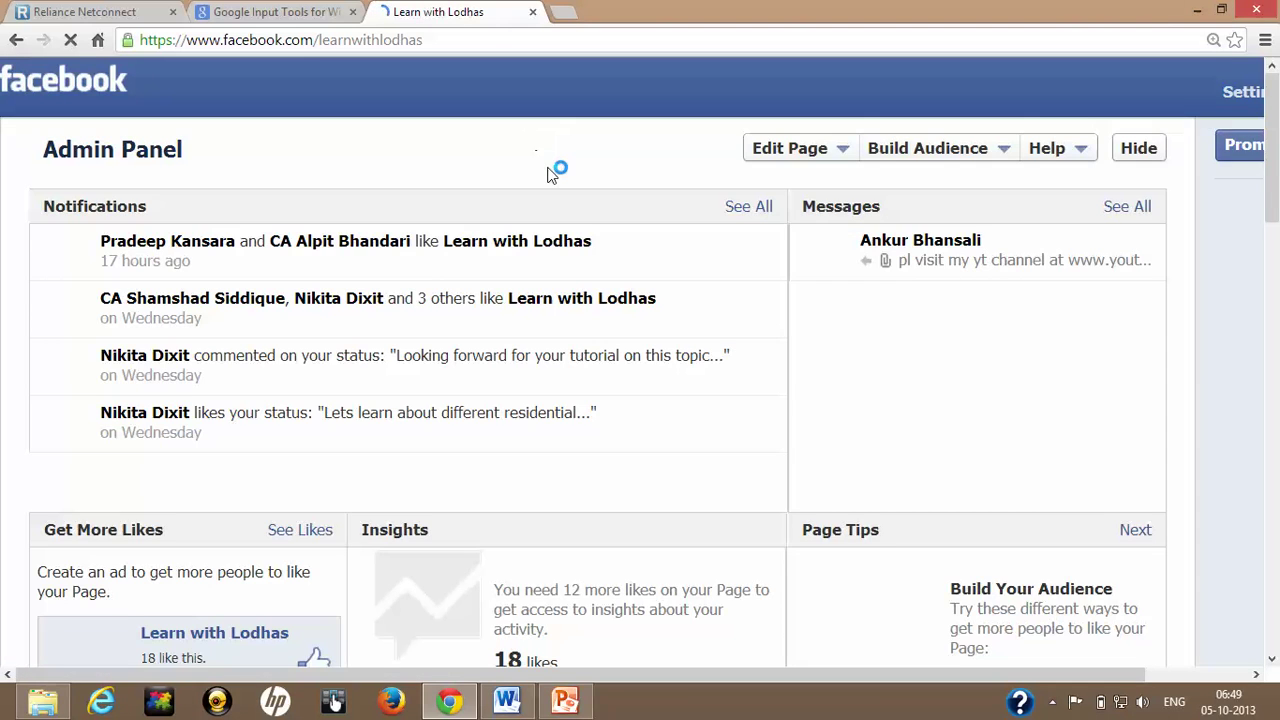
Step: Switch the input language to Hindi for the page's status box and place the Google Input Tools bar just above it
scroll(542, 183, "down", 10)
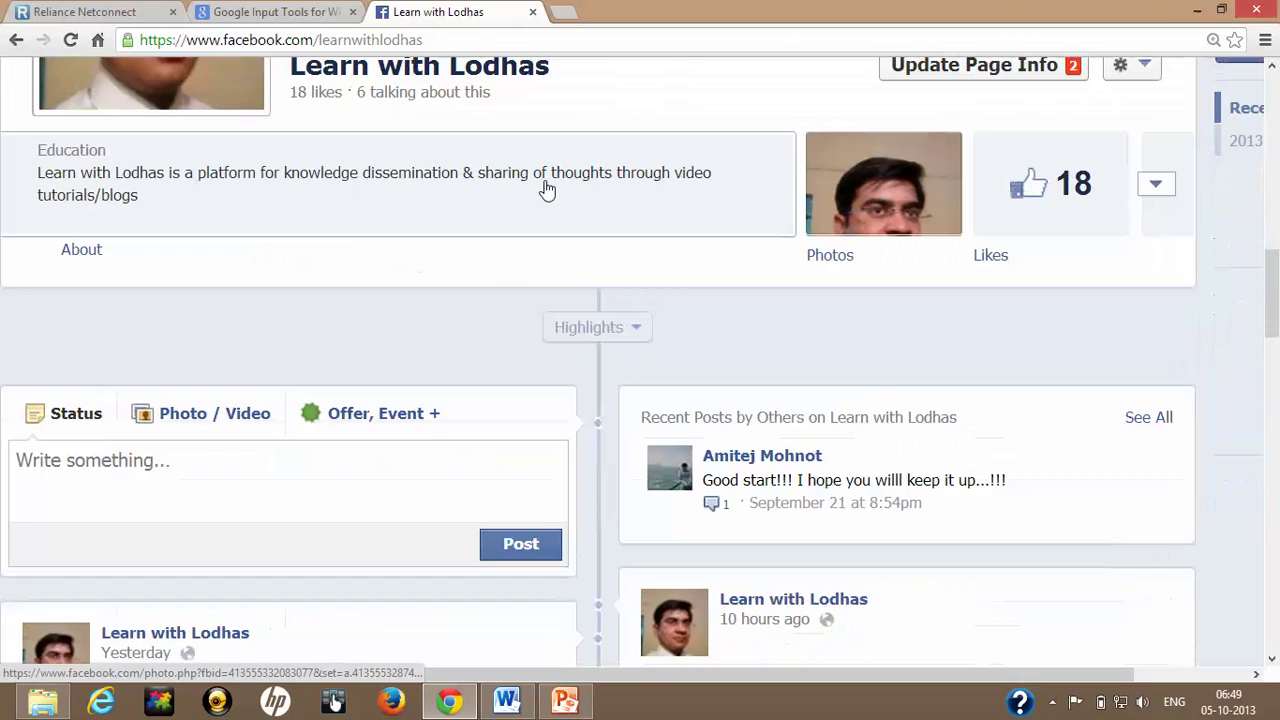
left_click(137, 463)
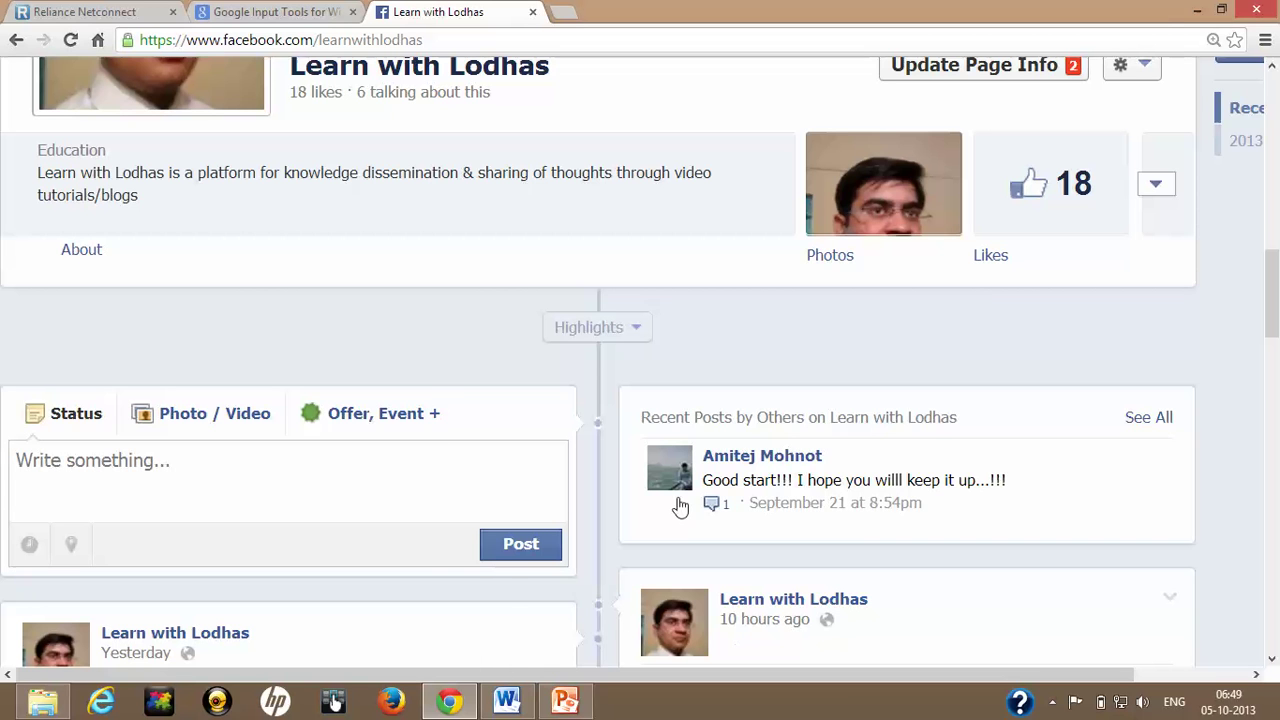
key("alt+shift")
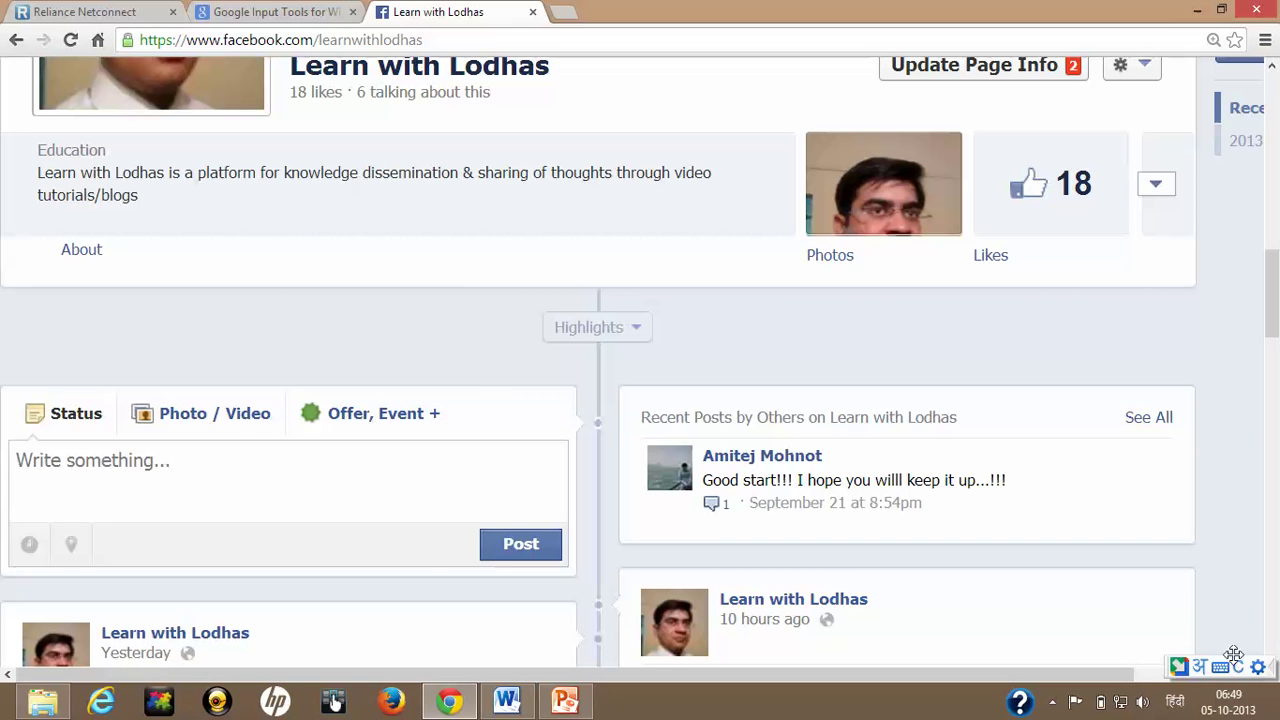
left_click(1200, 668)
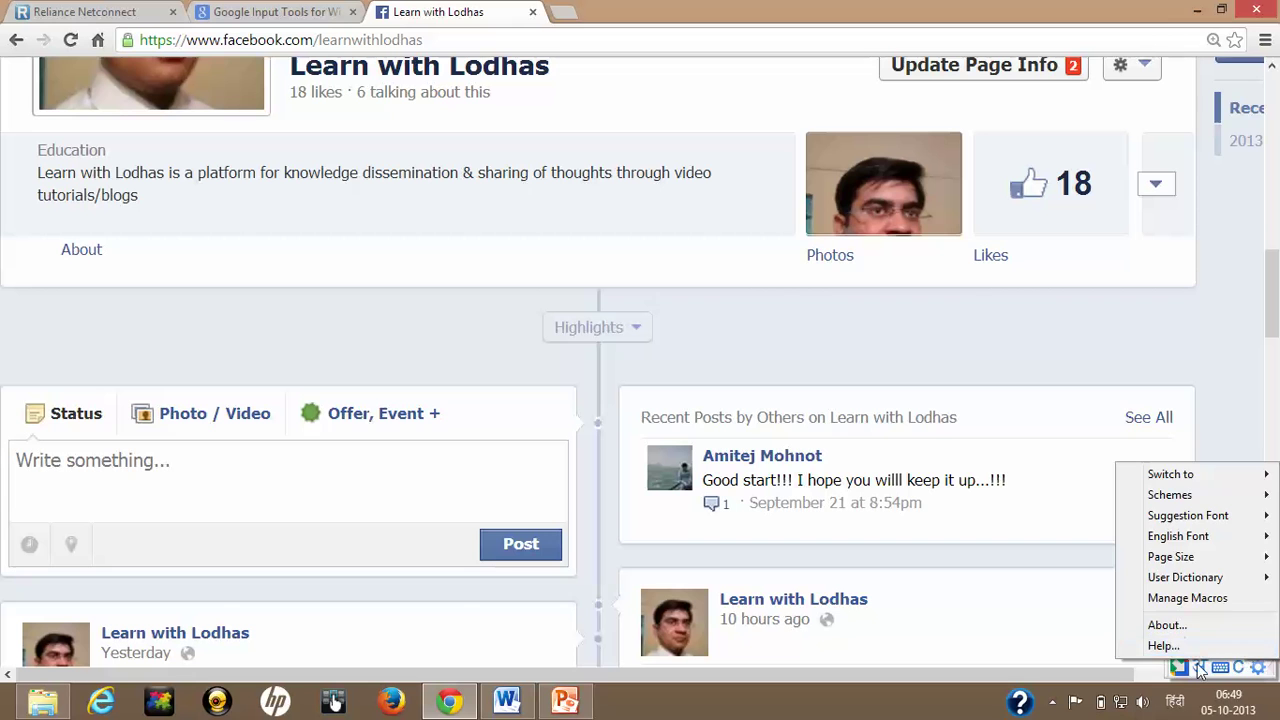
left_click_drag(1182, 670, 138, 348)
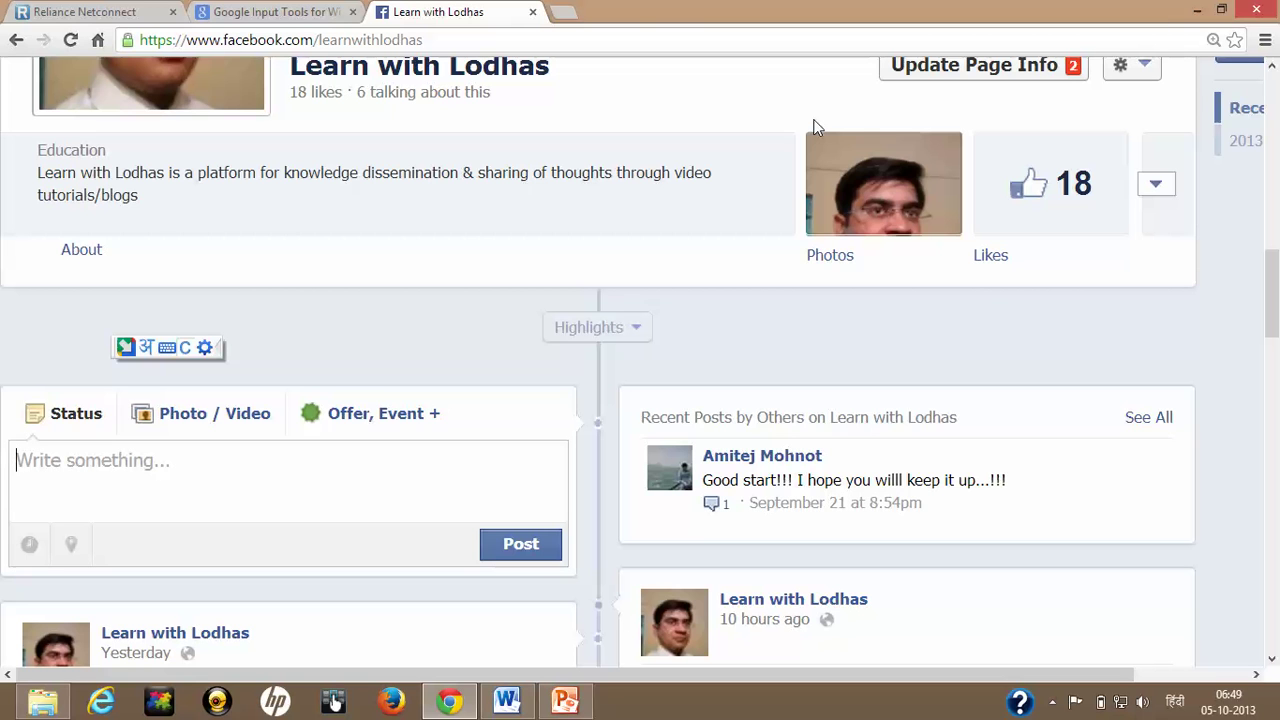
type("py")
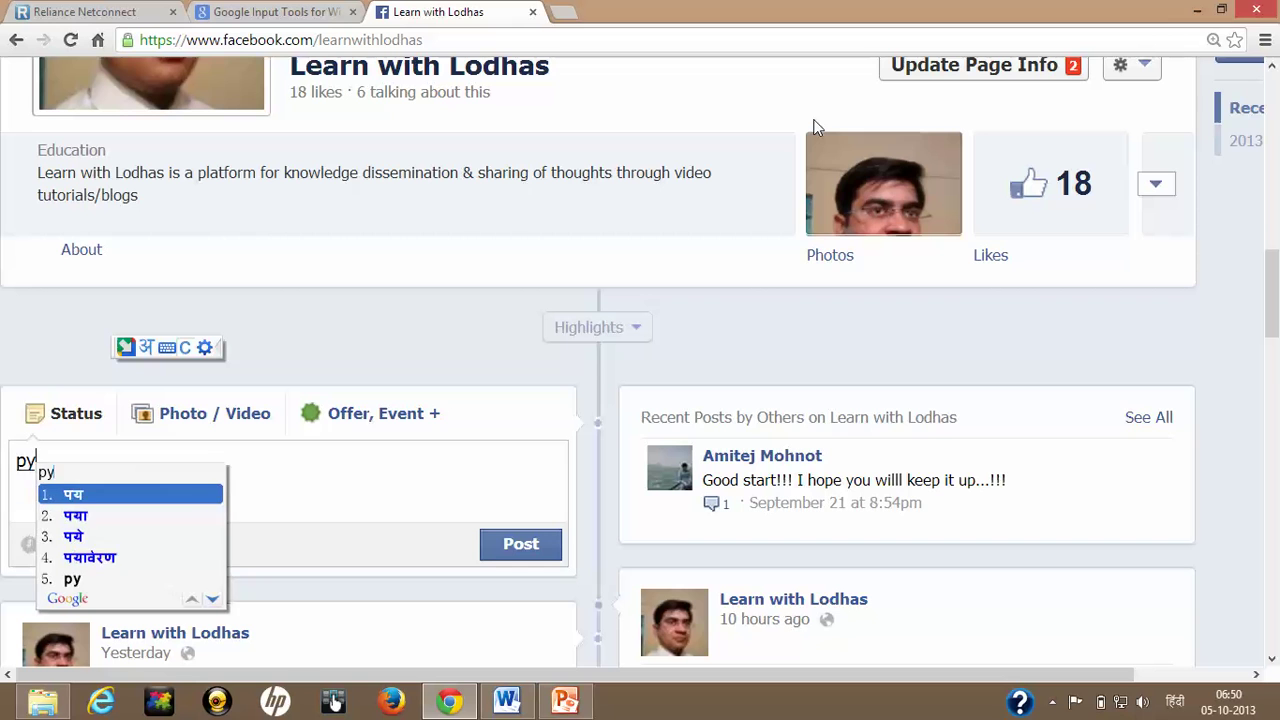
type("are")
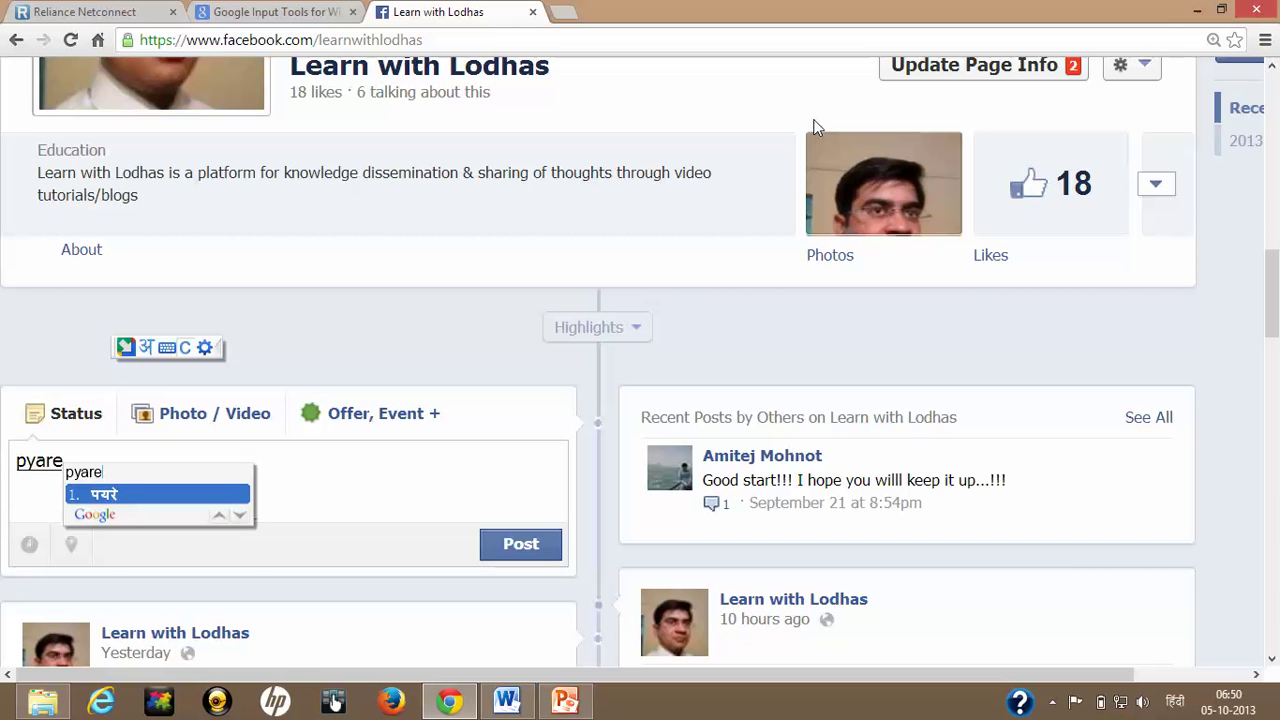
key("BackSpace")
key("BackSpace")
type("are")
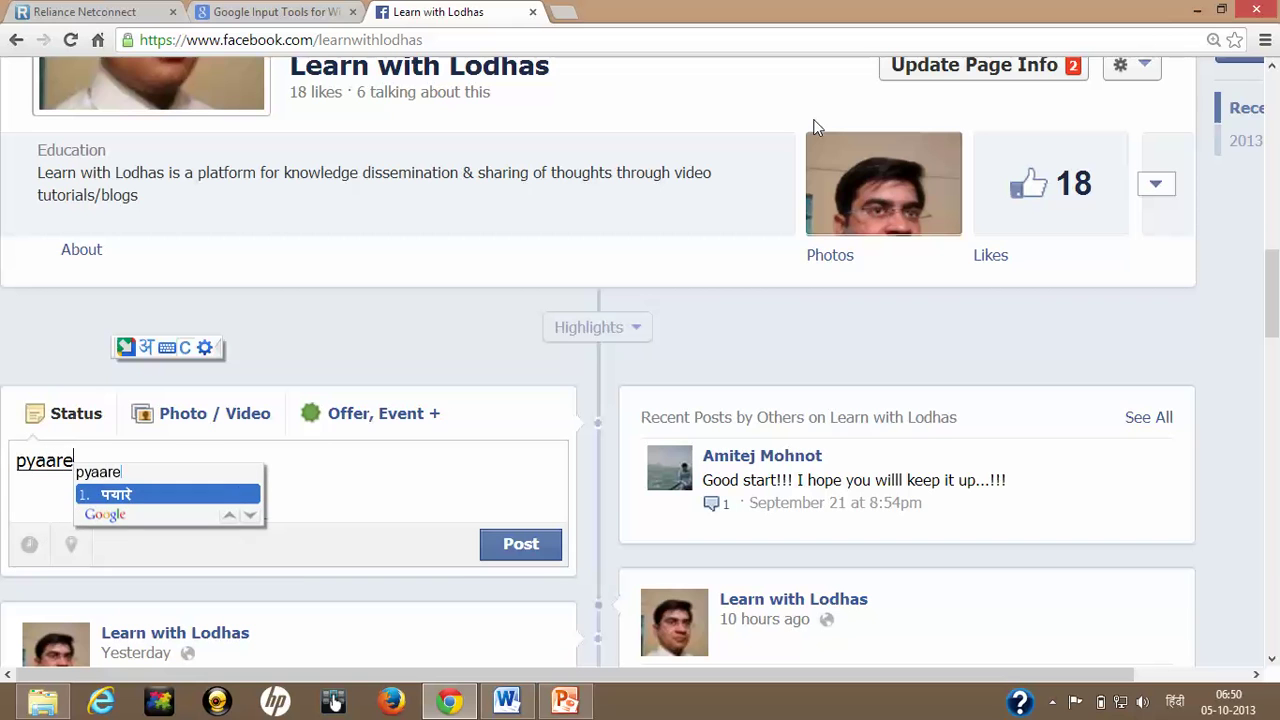
key("BackSpace")
key("BackSpace")
key("BackSpace")
key("BackSpace")
key("BackSpace")
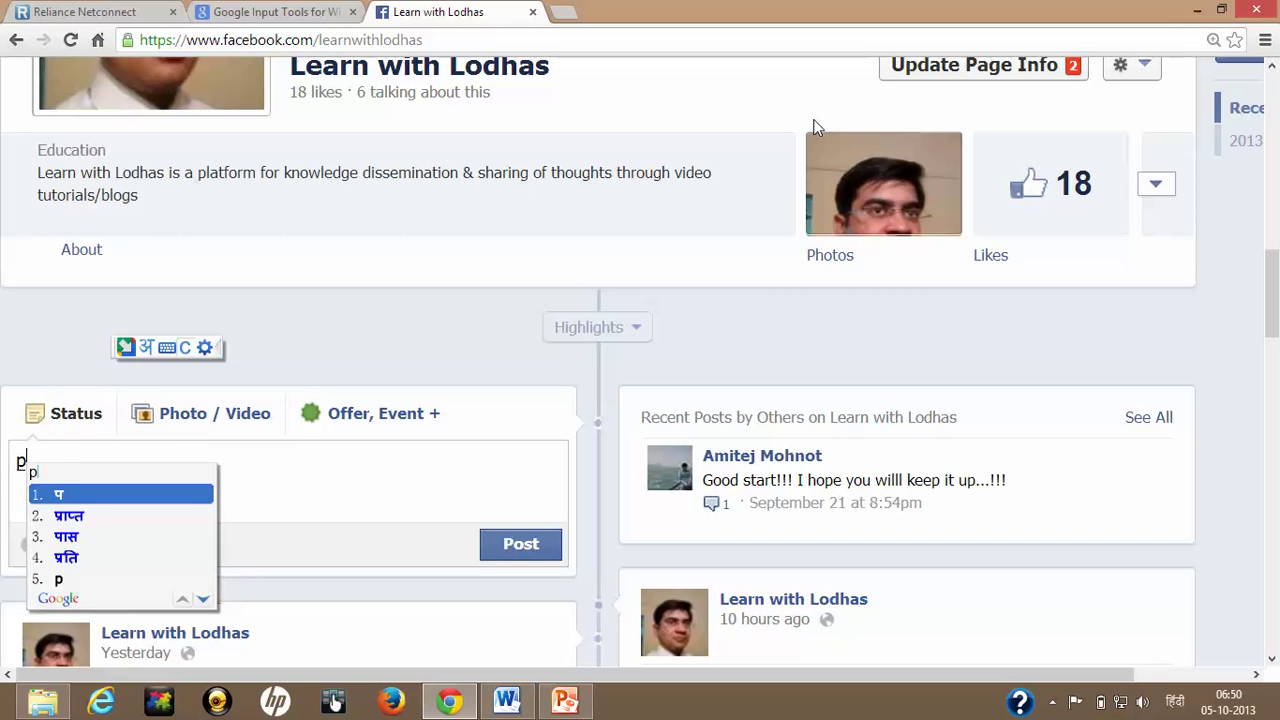
type("yare")
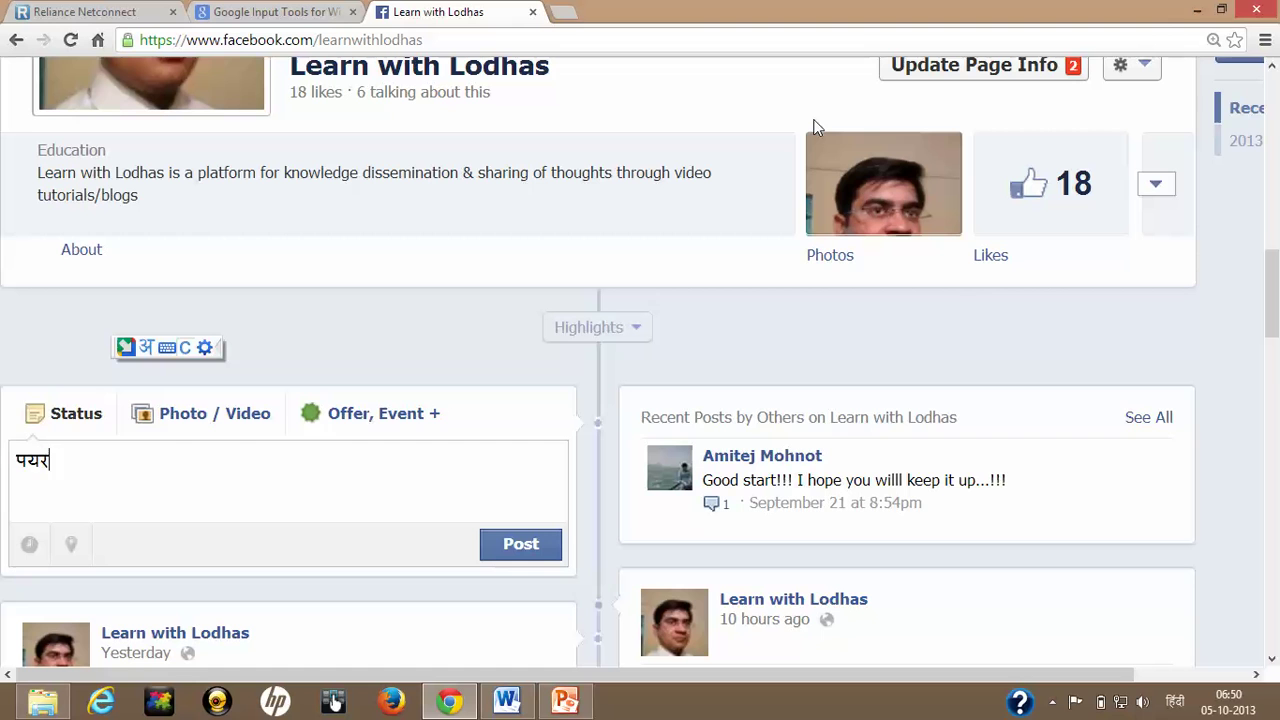
key("BackSpace")
key("BackSpace")
key("BackSpace")
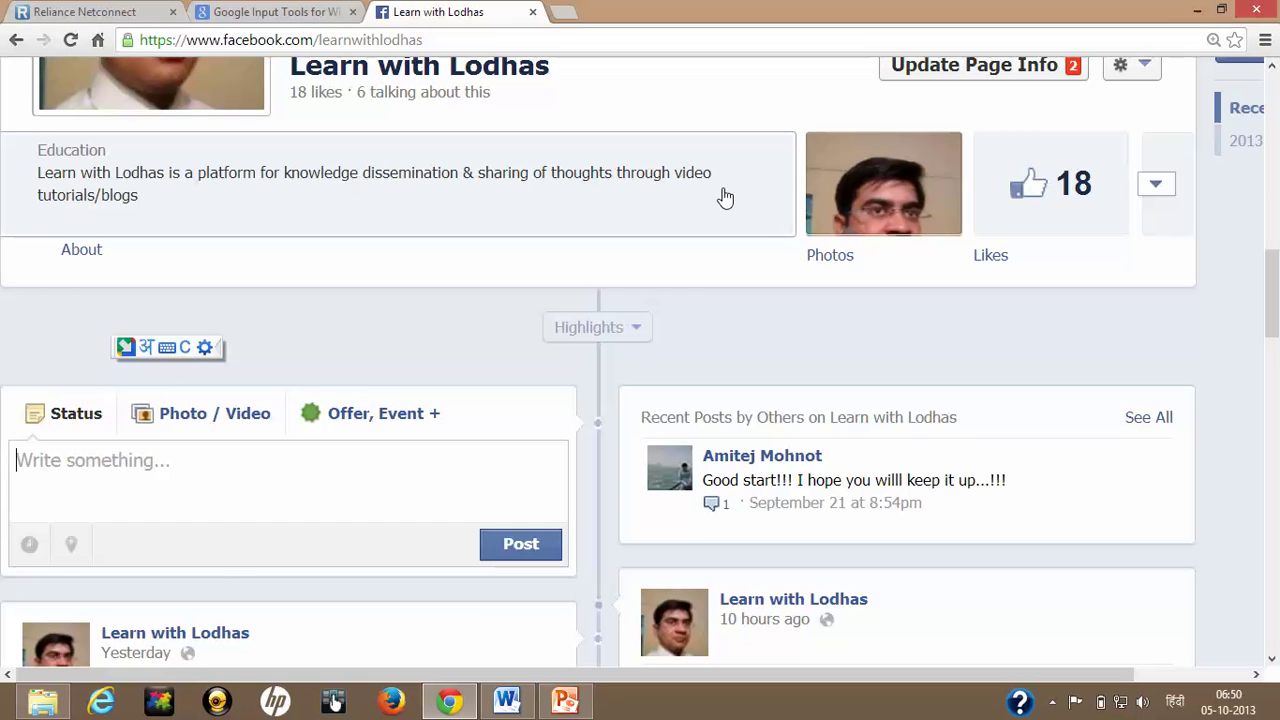
Step: Start the Hindi status by transliterating "pyare" and picking the suggestion प्यारे
type("pya")
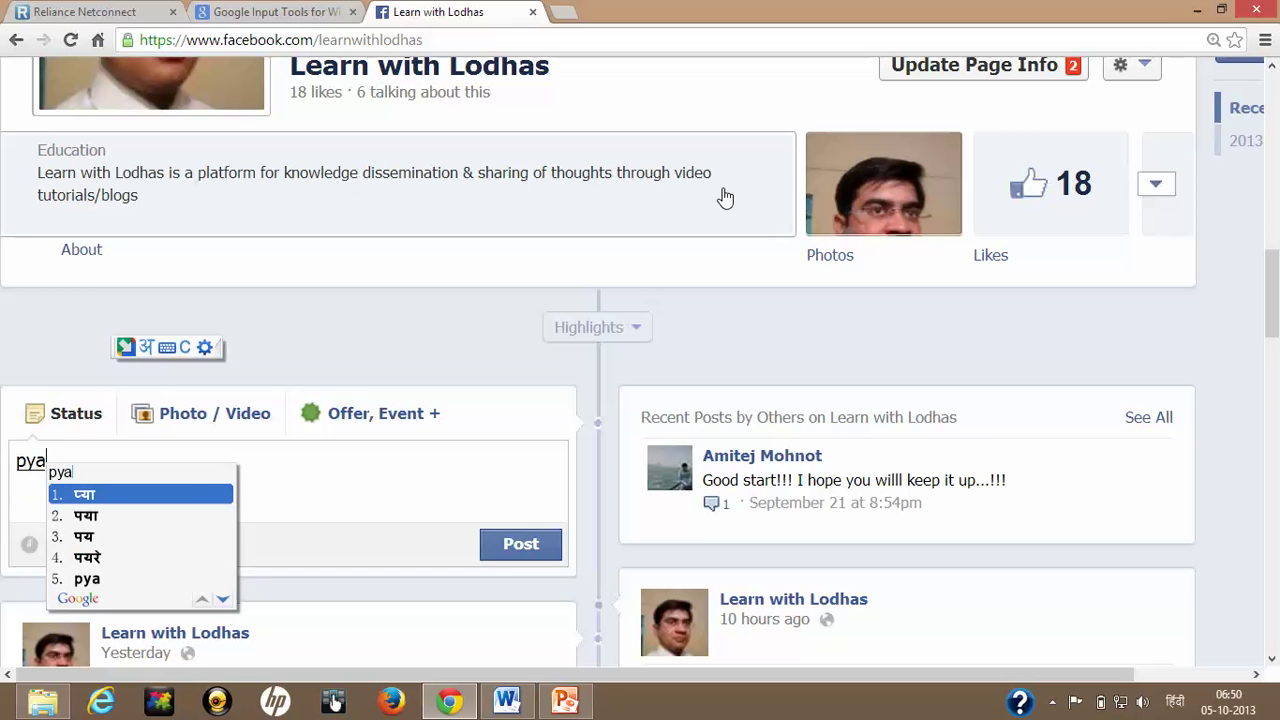
type("re")
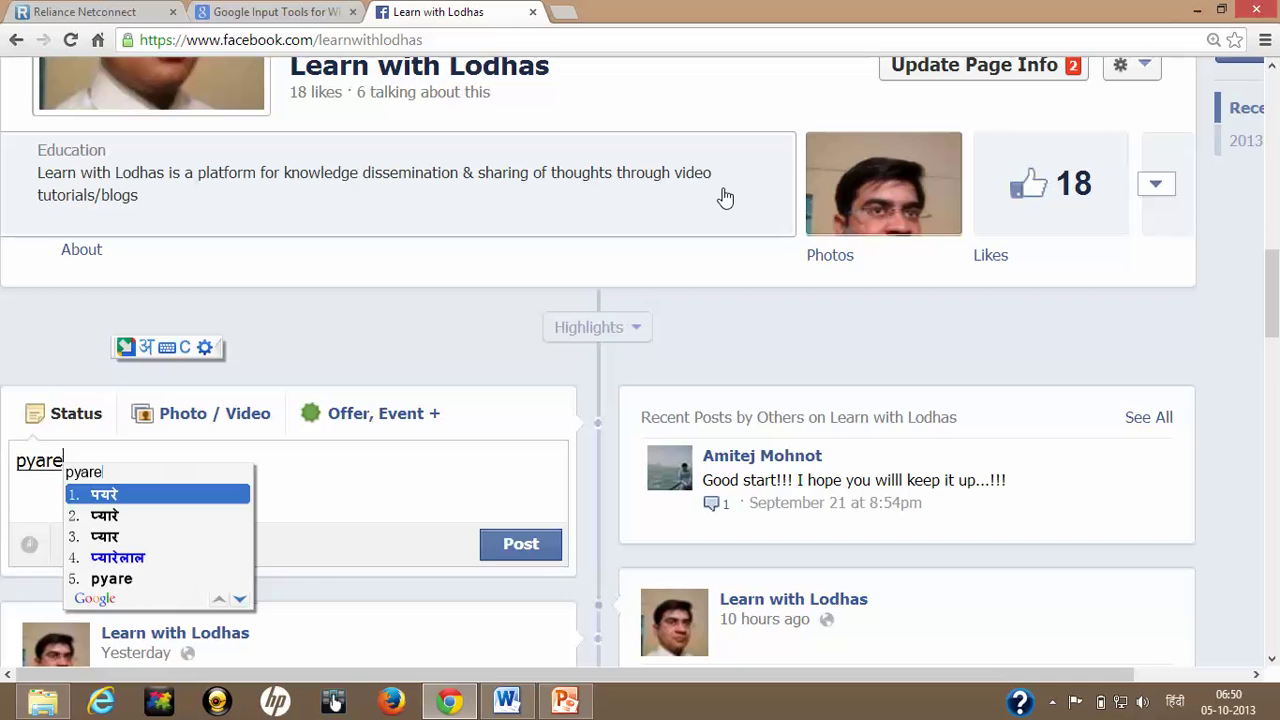
key("BackSpace")
key("BackSpace")
key("BackSpace")
type("a")
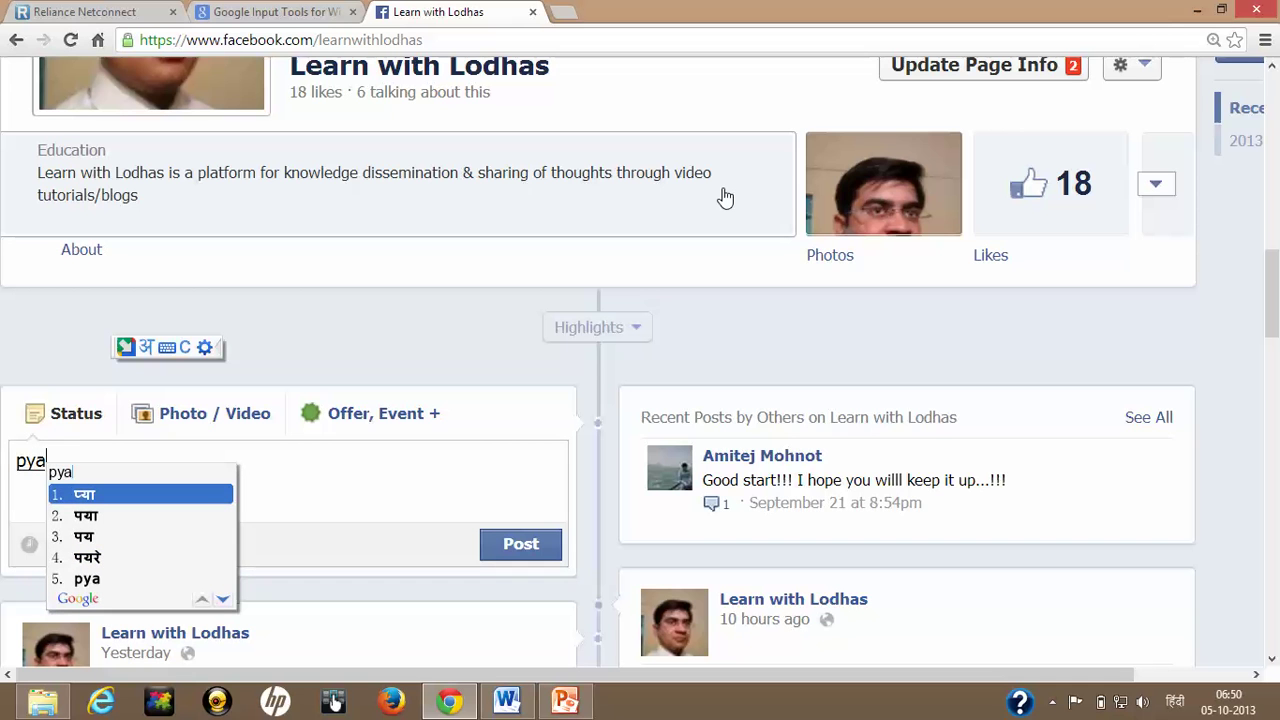
type("re")
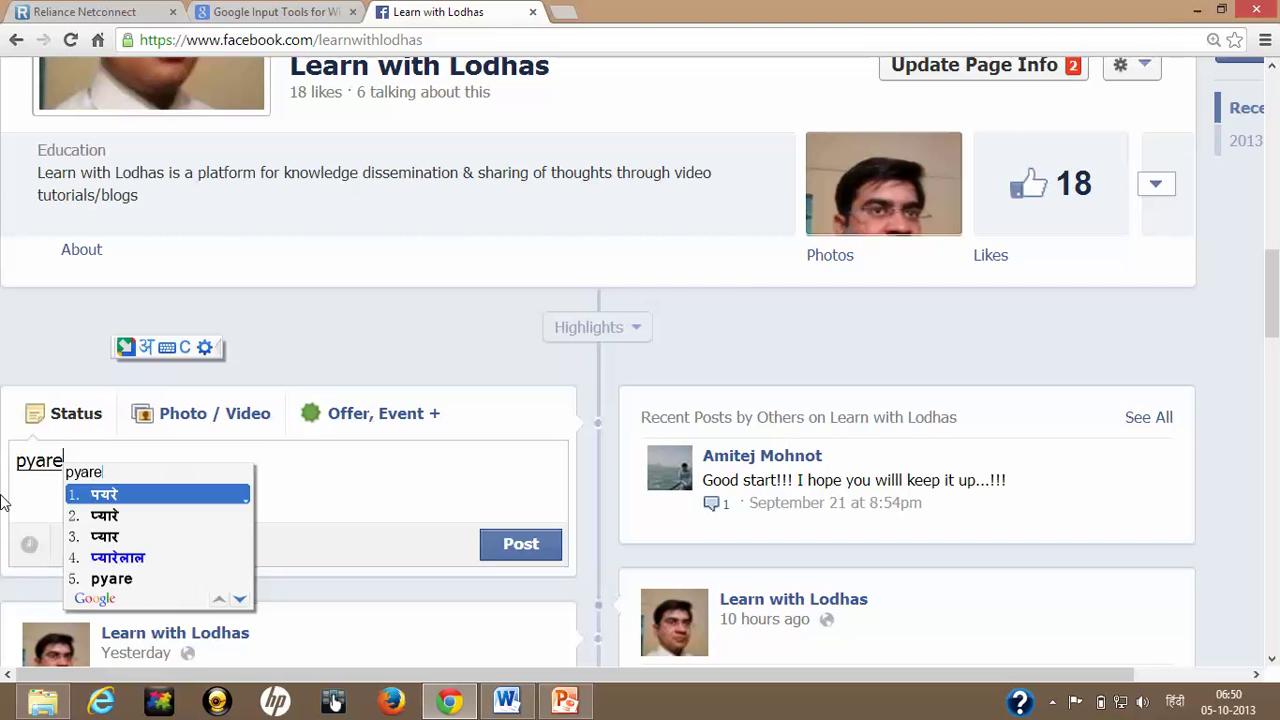
left_click(112, 517)
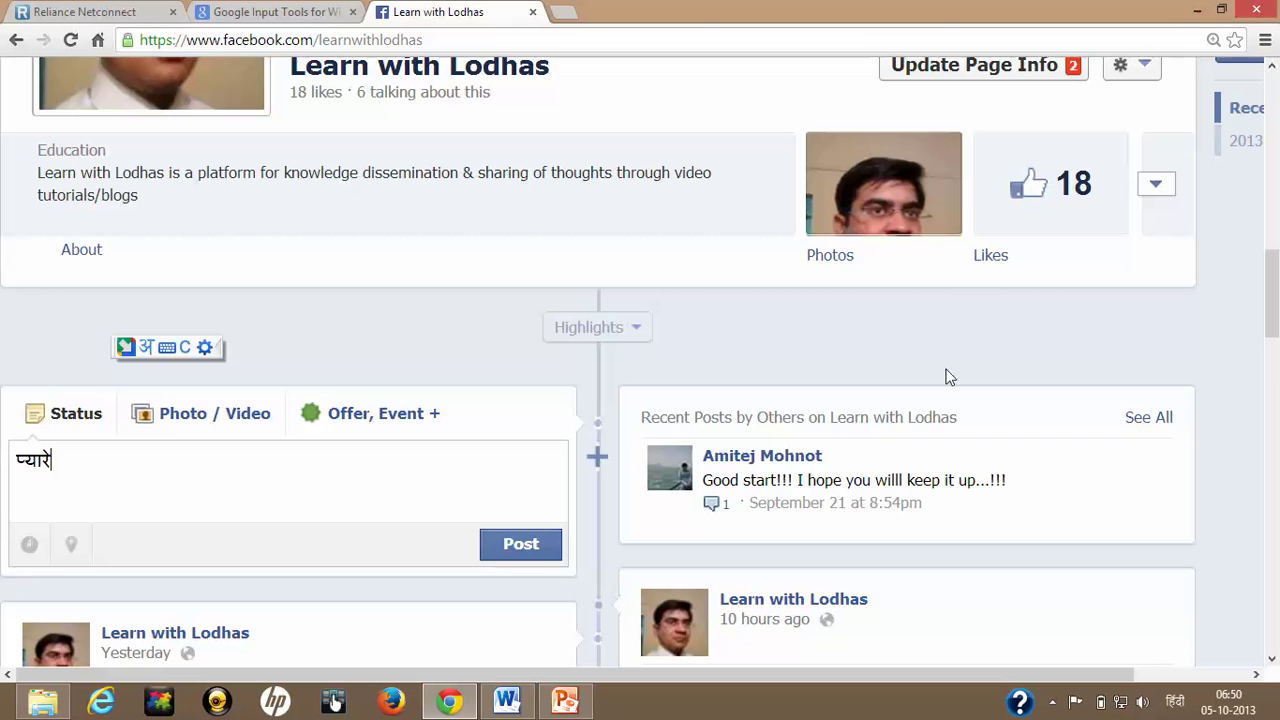
Step: Add दर्शकों after प्यारे by transliterating "darshkon", followed by a comma
type(",")
key("BackSpace")
type("d")
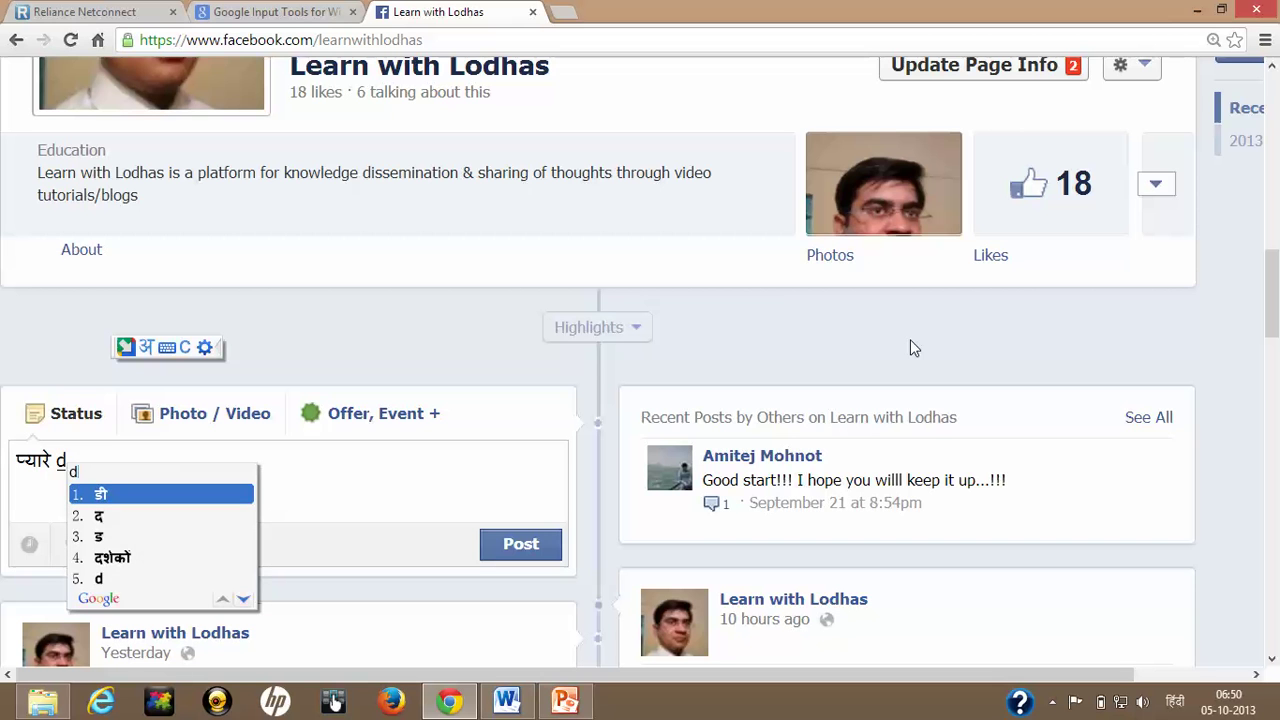
type("ars")
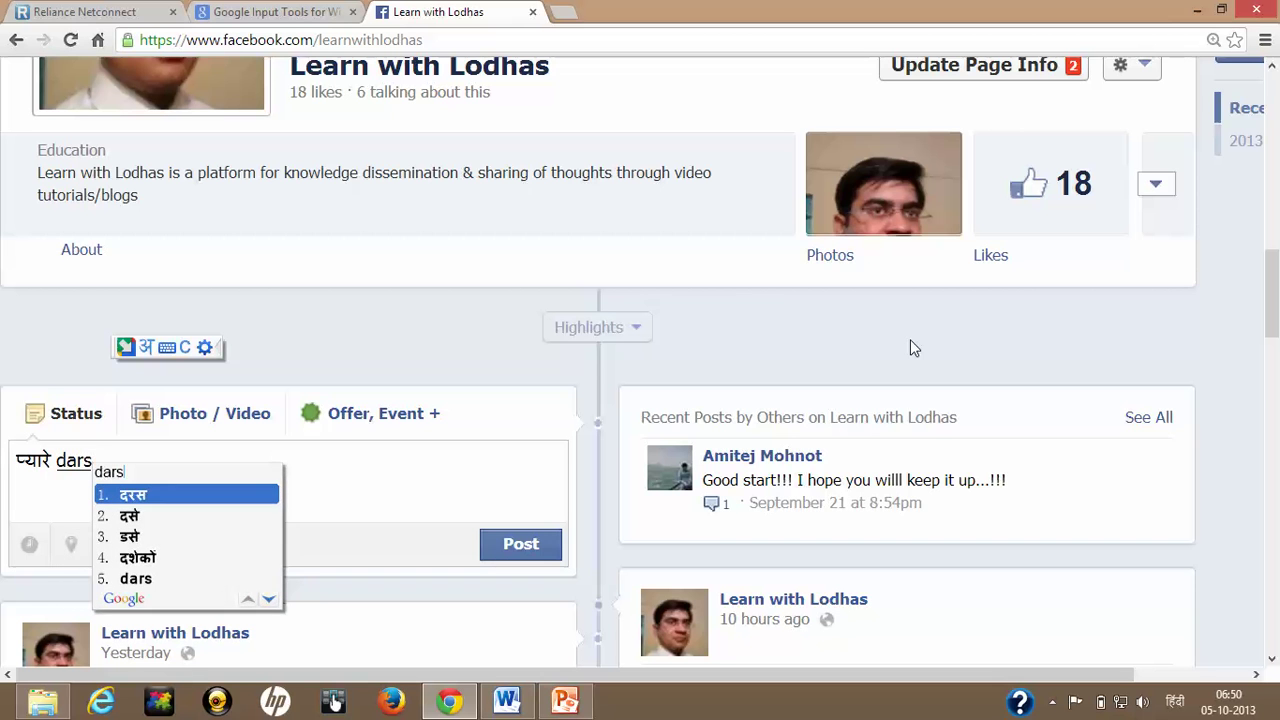
type("hko")
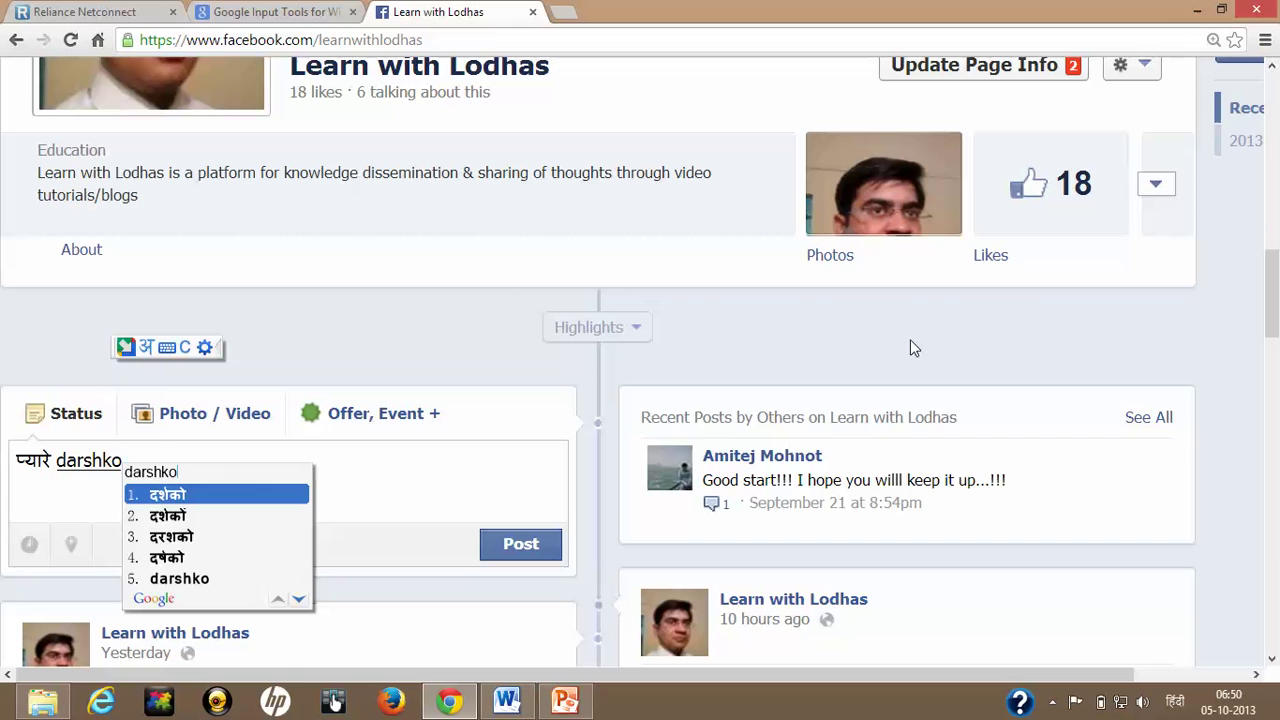
type("n")
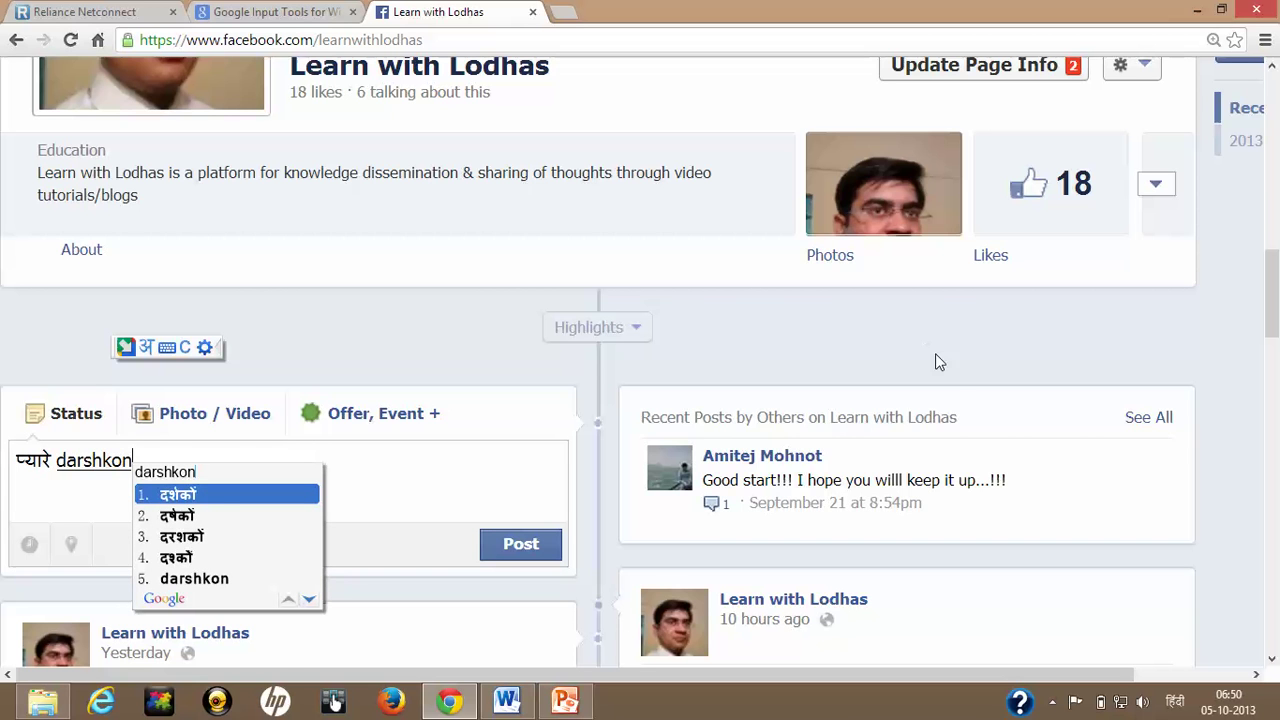
left_click(219, 493)
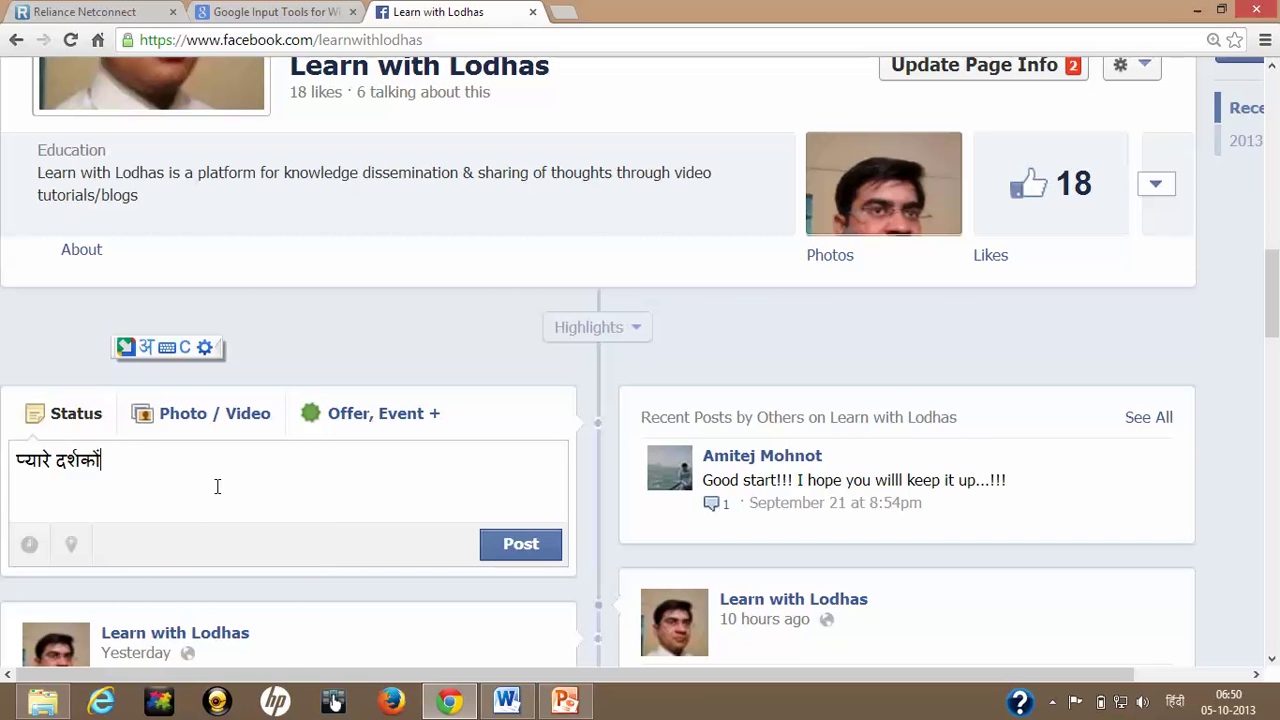
type(", ")
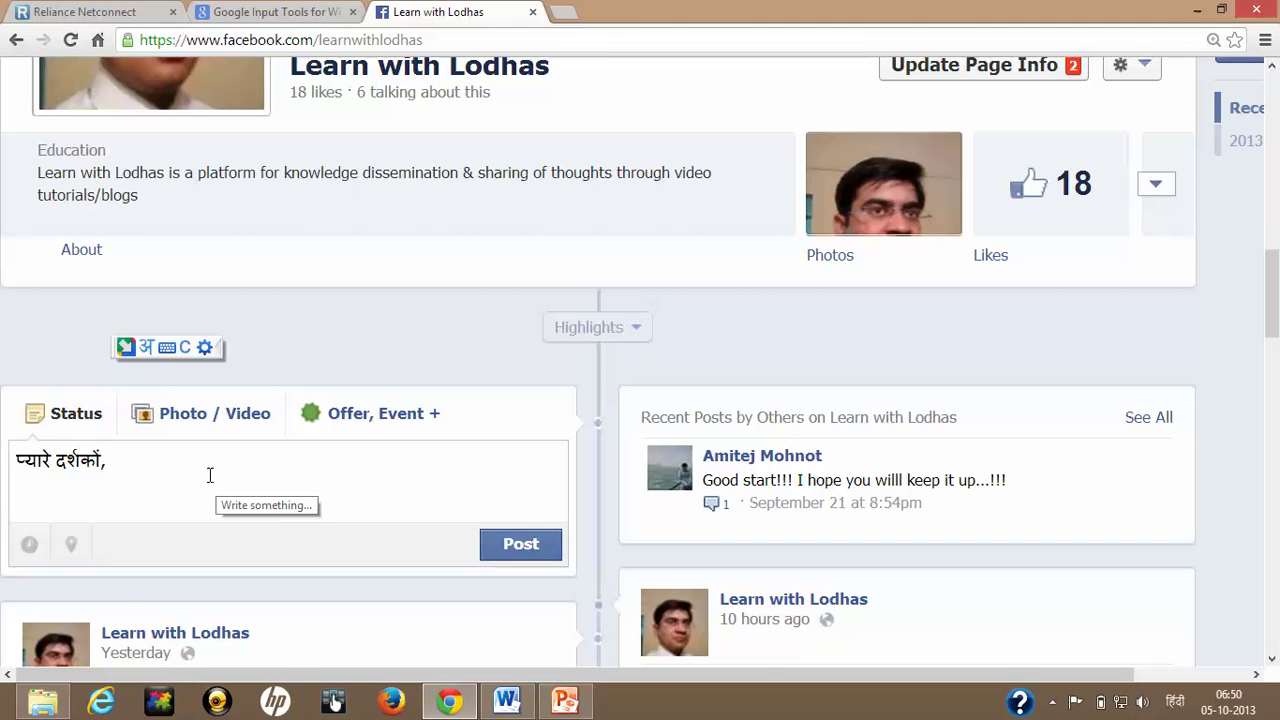
Step: Add the page's title in Hindi as लर्न विथ लोढ़ा, choosing the लोढ़ा suggestion for "lodha"
type("learn ")
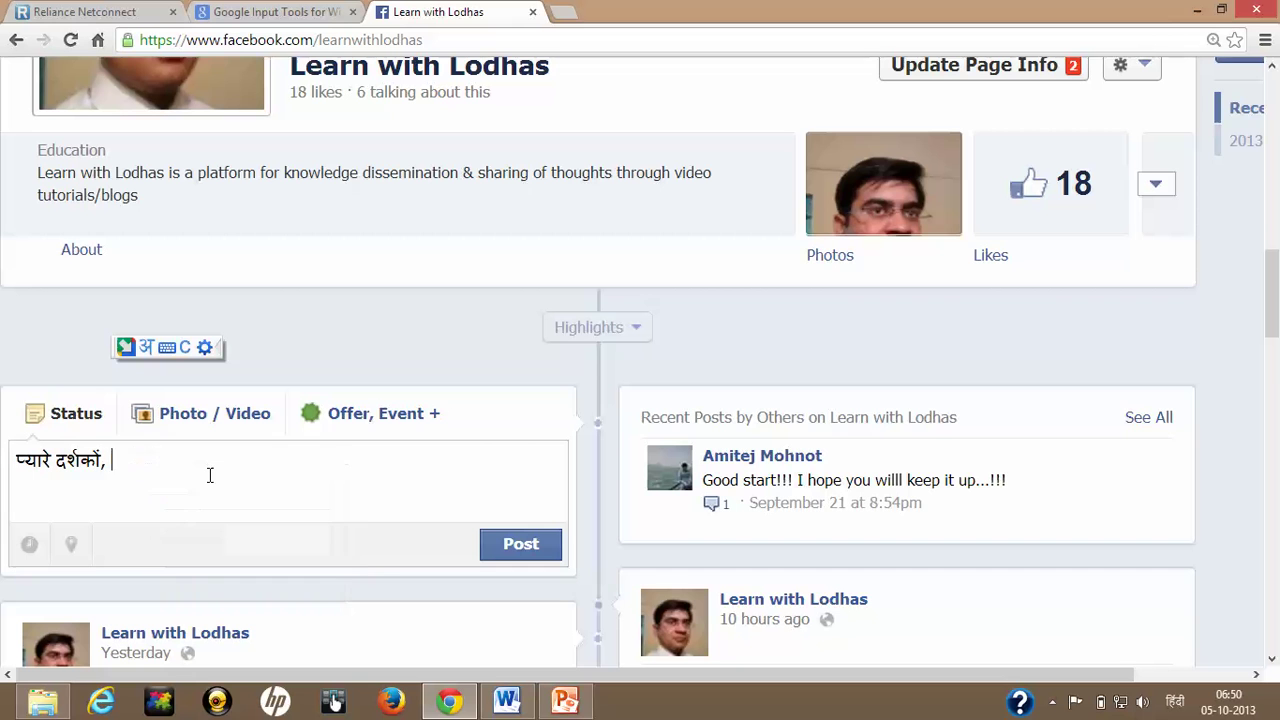
type("with lodhas")
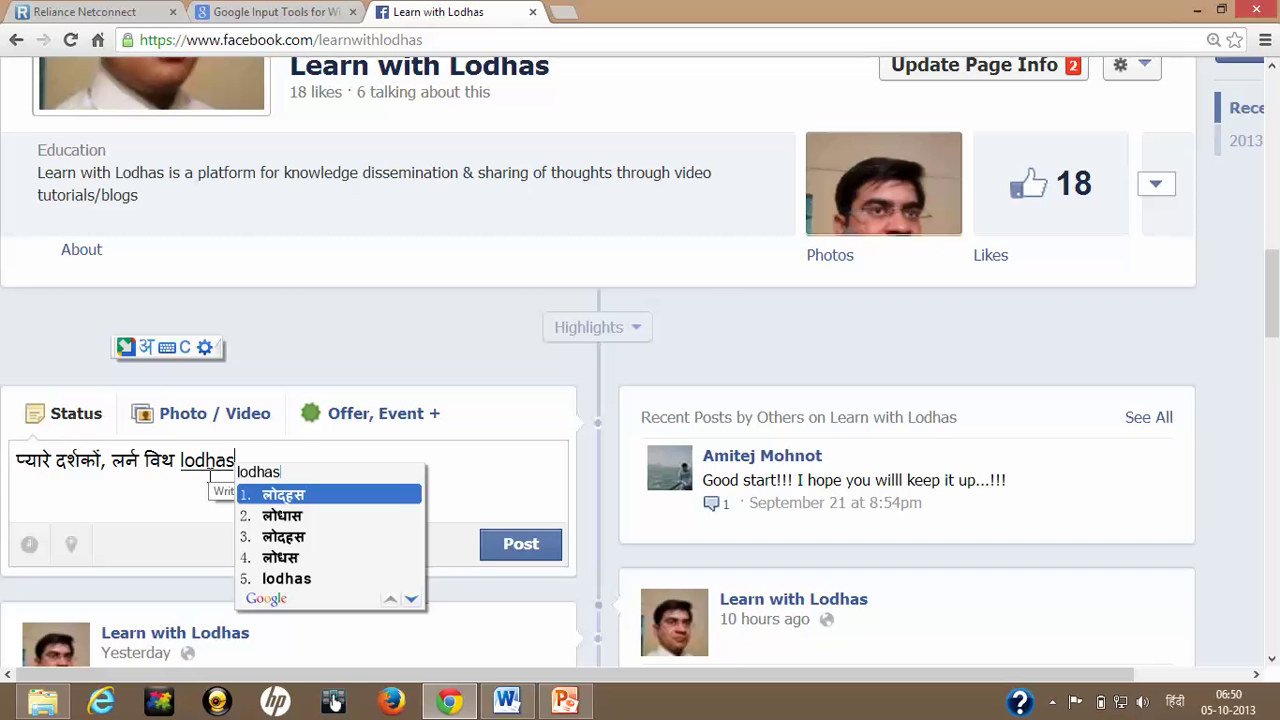
key("BackSpace")
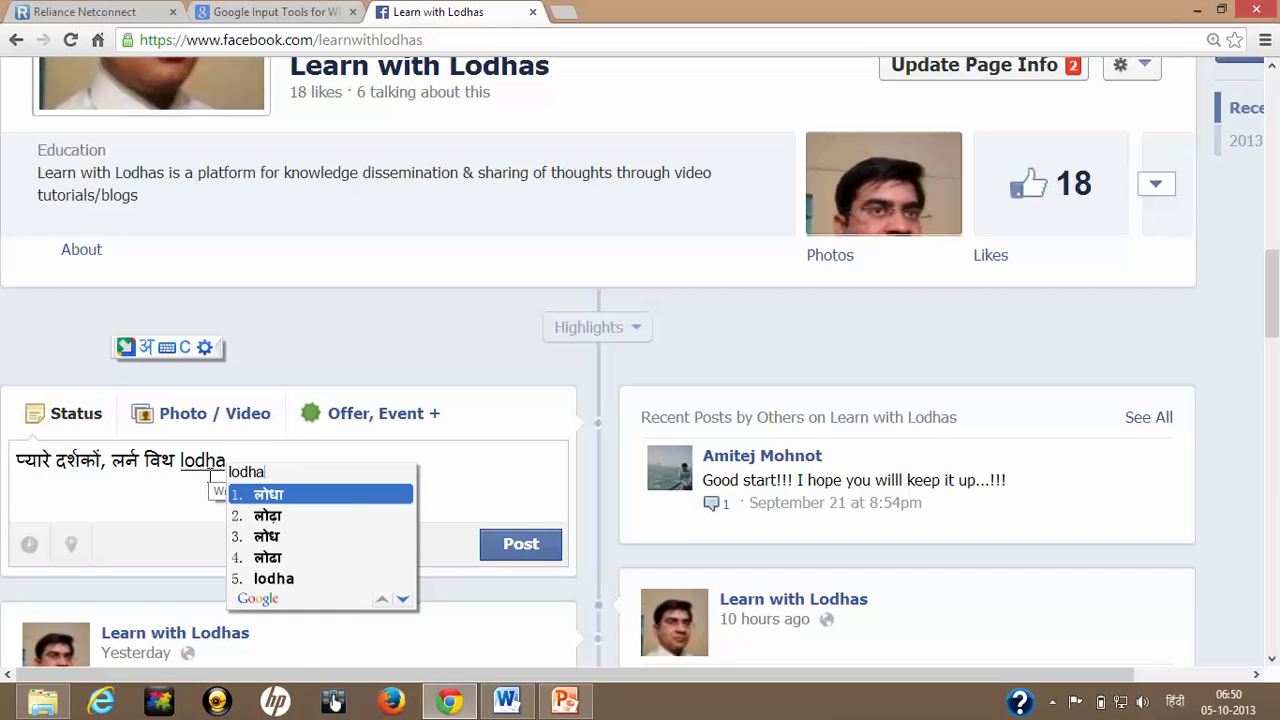
left_click(288, 516)
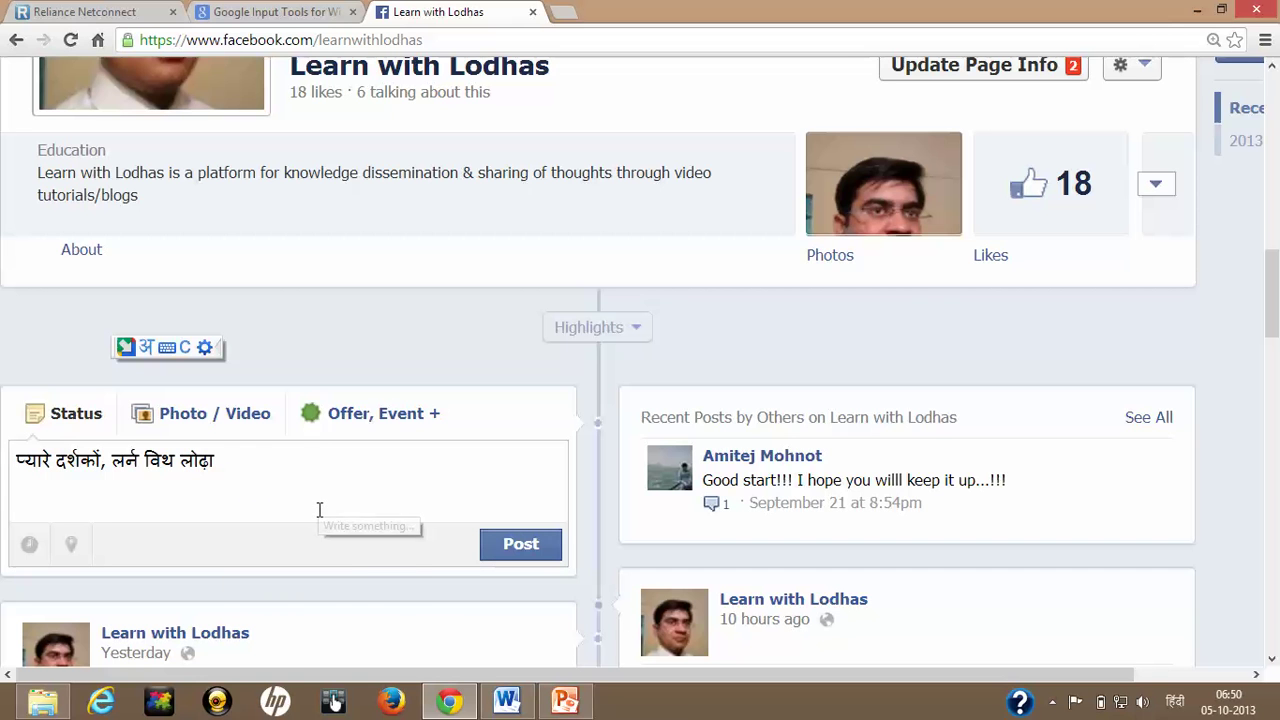
type("main aa")
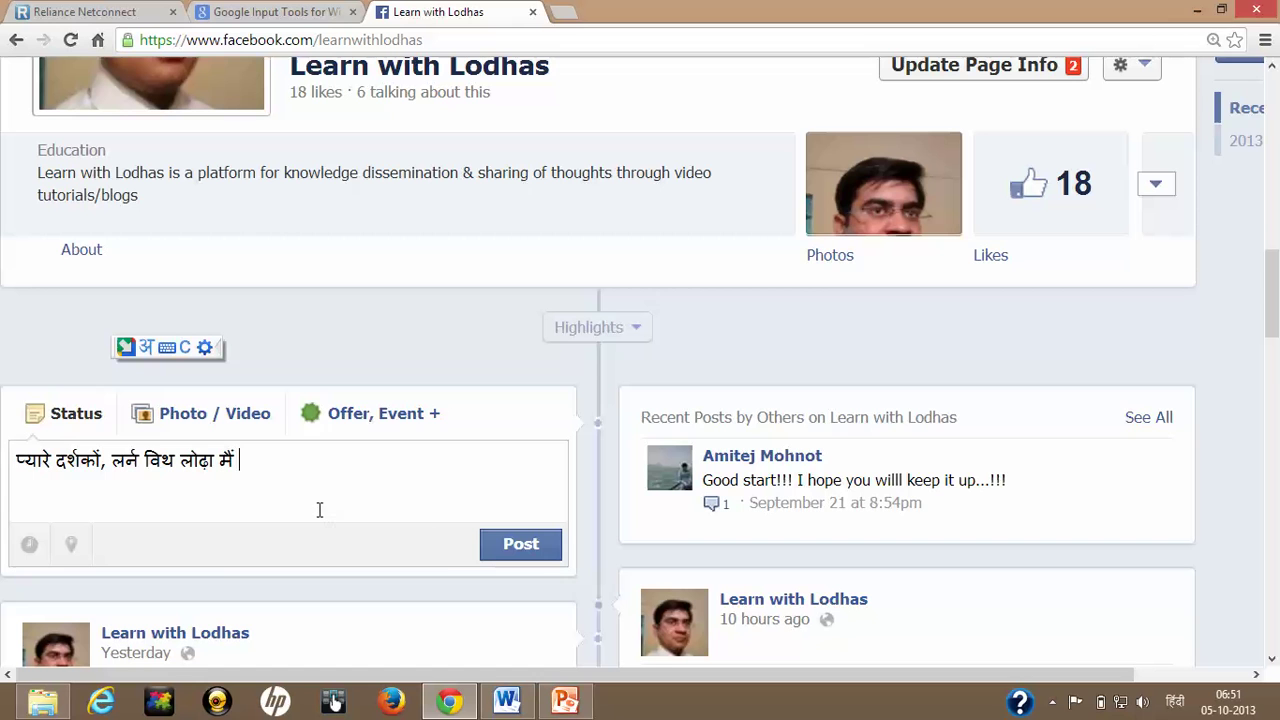
key("BackSpace")
key("BackSpace")
key("BackSpace")
key("BackSpace")
key("BackSpace")
key("BackSpace")
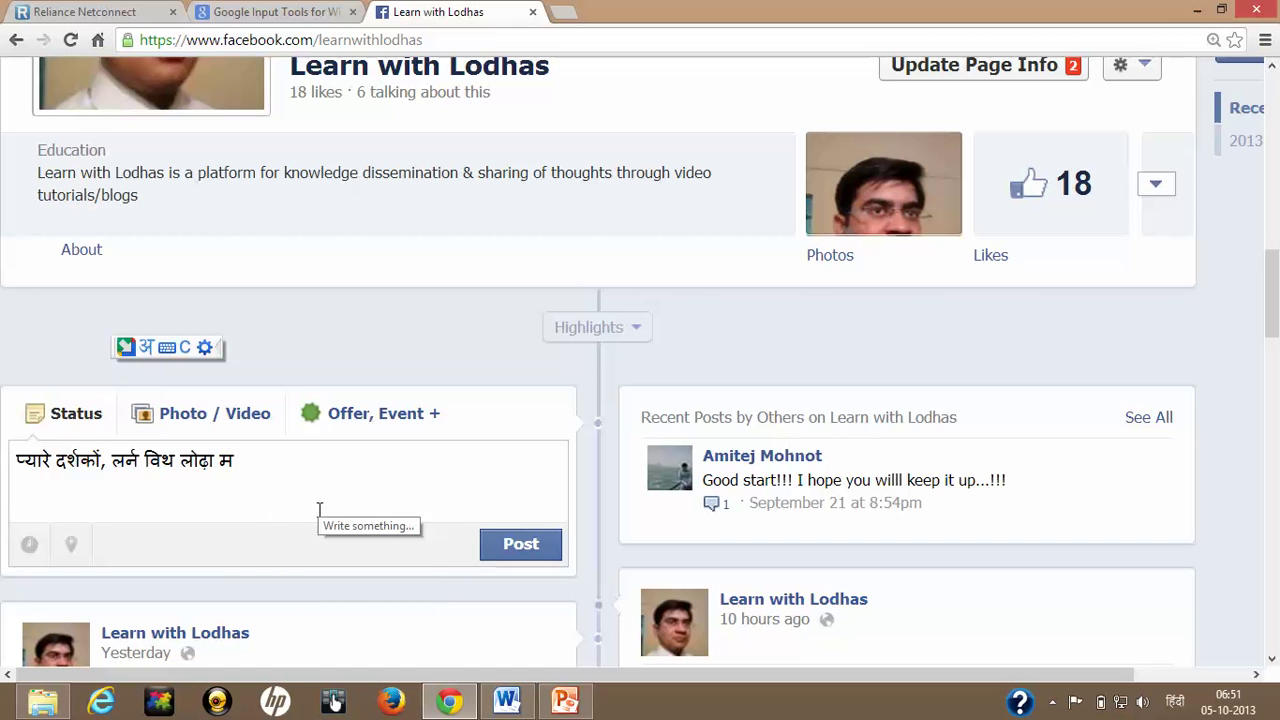
Step: Complete the status sentence with में आपका स्वागत है, choosing the में suggestion for "main"
type("main")
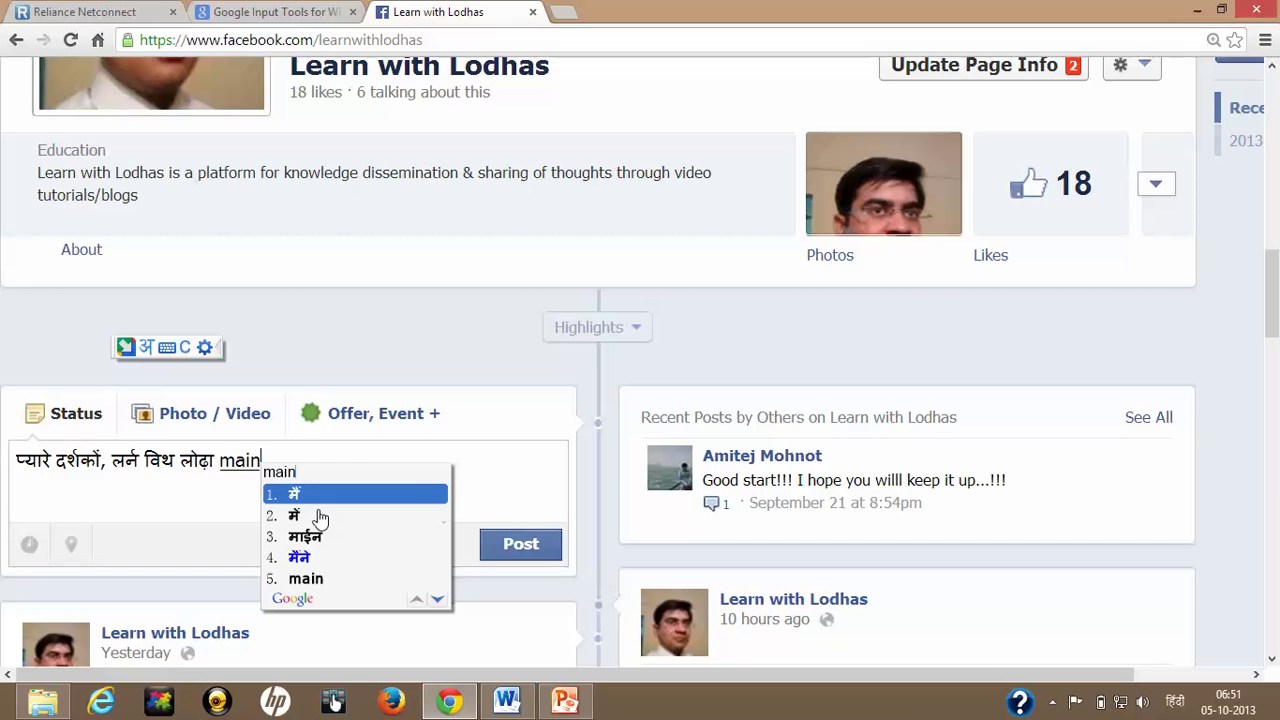
left_click(305, 516)
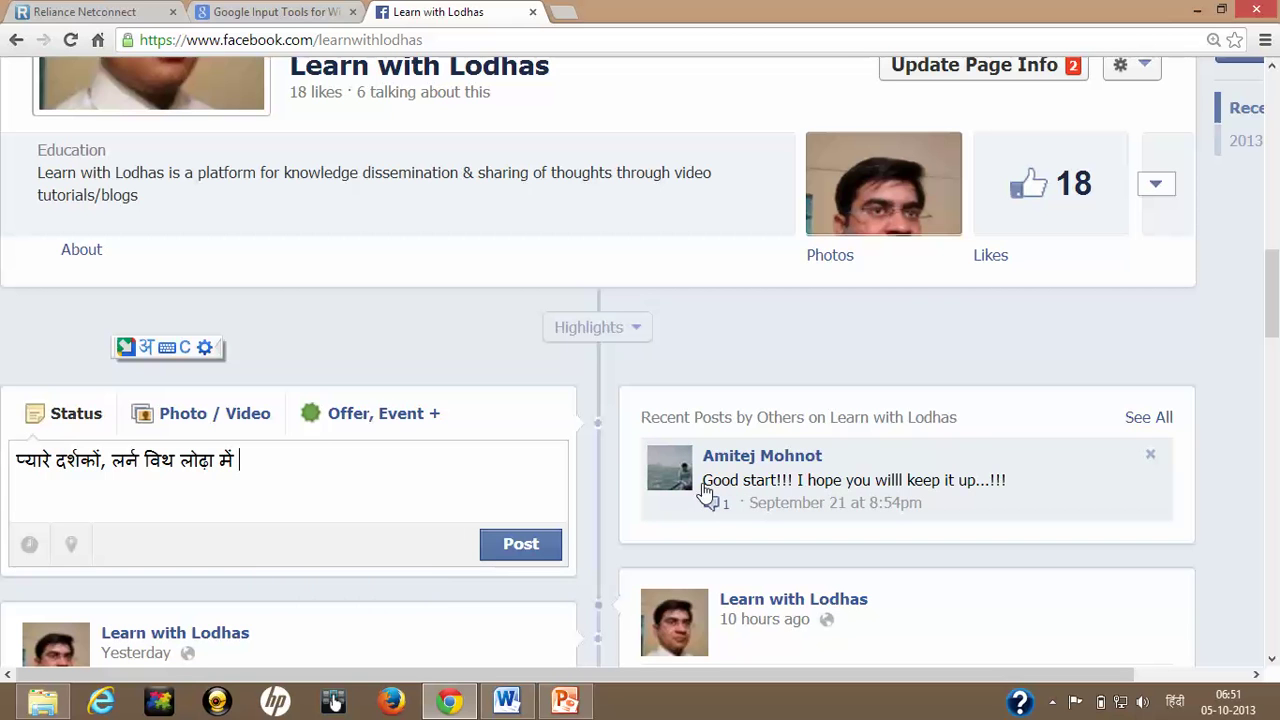
type("aap")
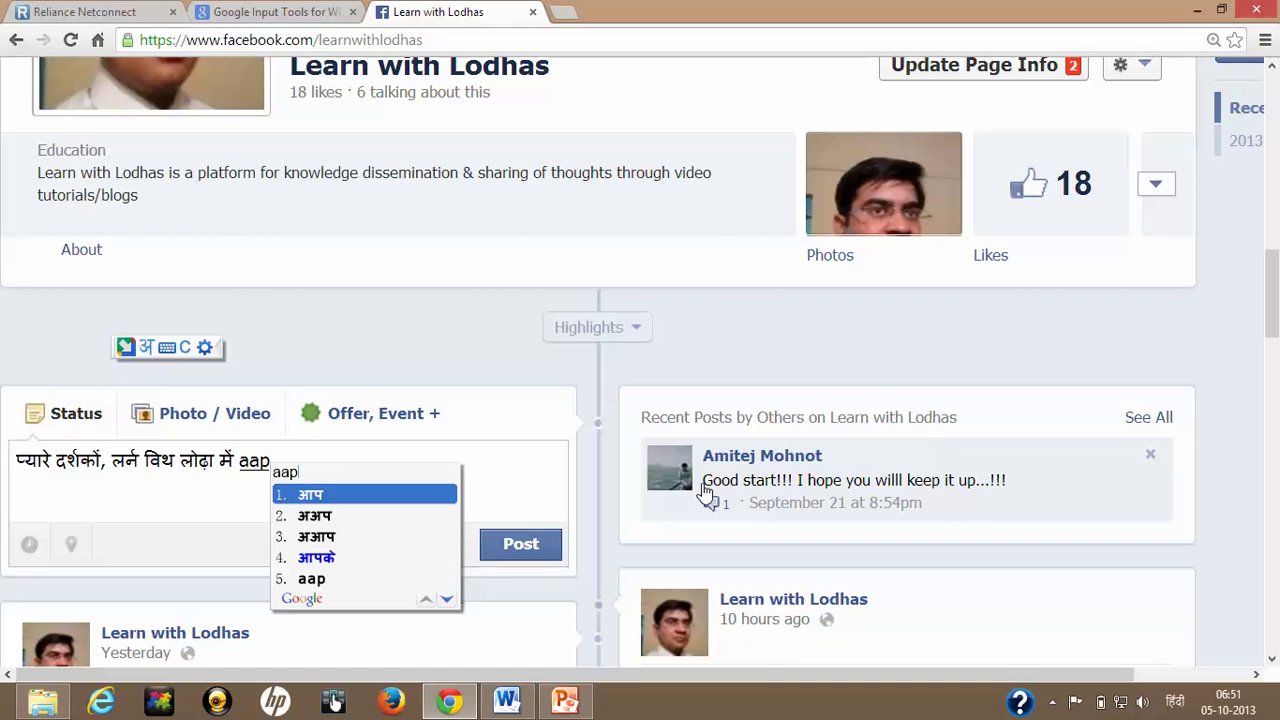
type("kaa")
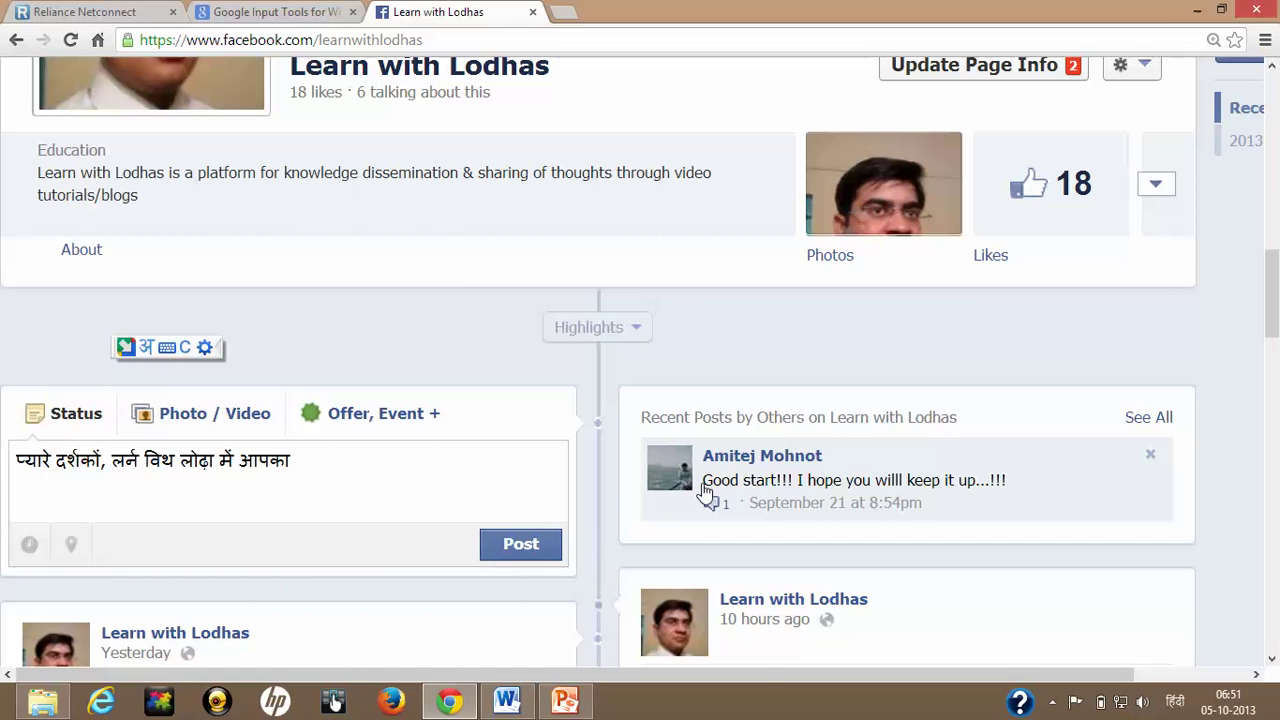
type(" swag")
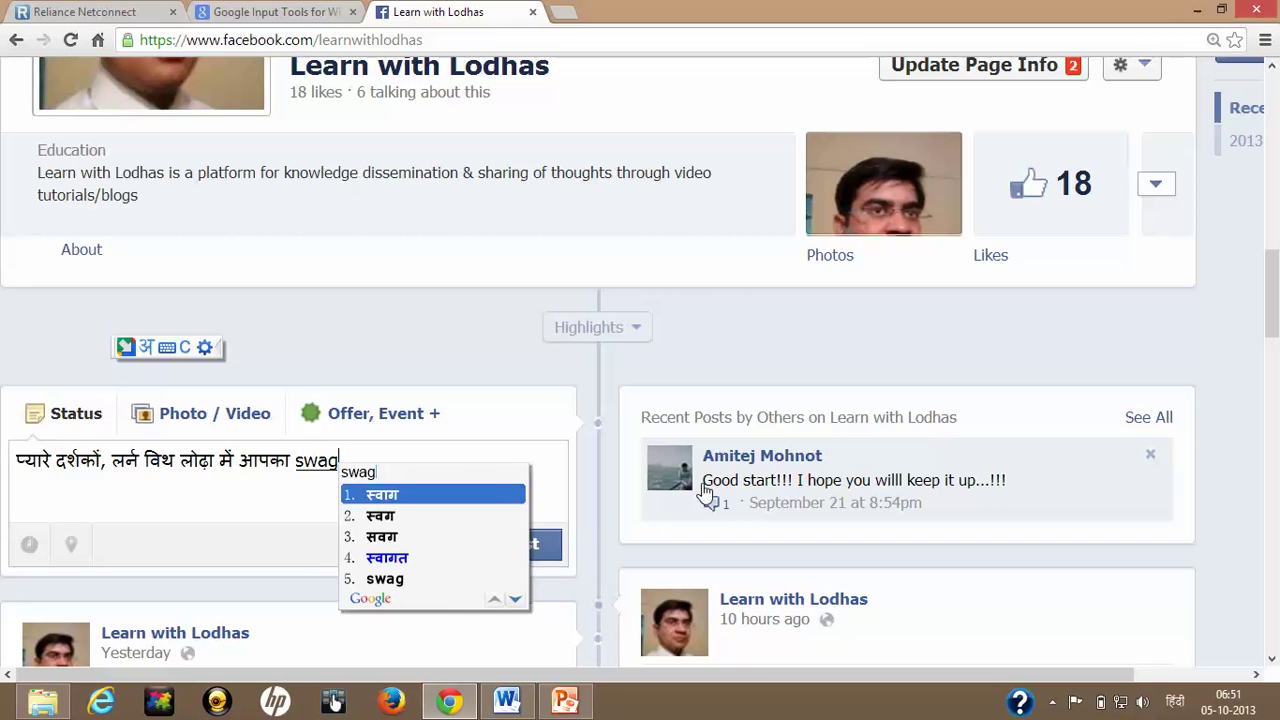
type("at ")
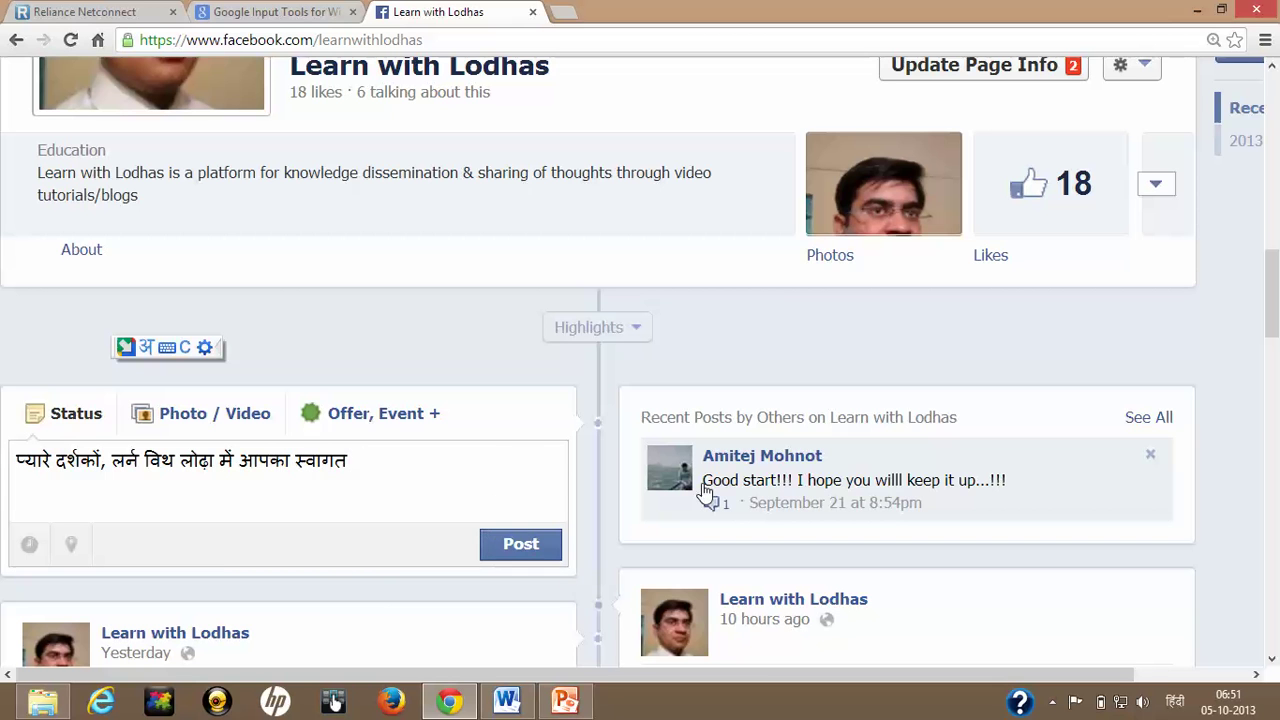
type("hai")
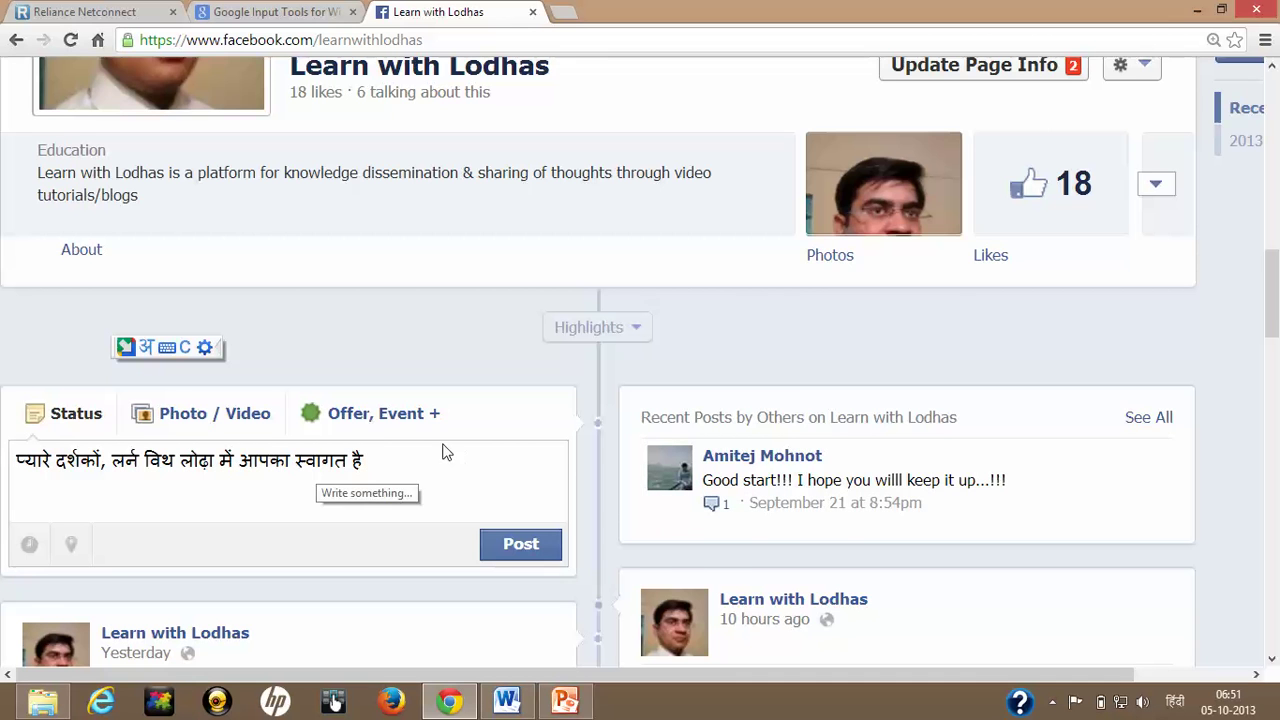
Step: Review the unposted Hindi status and the surrounding Facebook page, from the cover photo to the recent posts
scroll(440, 451, "down", 1)
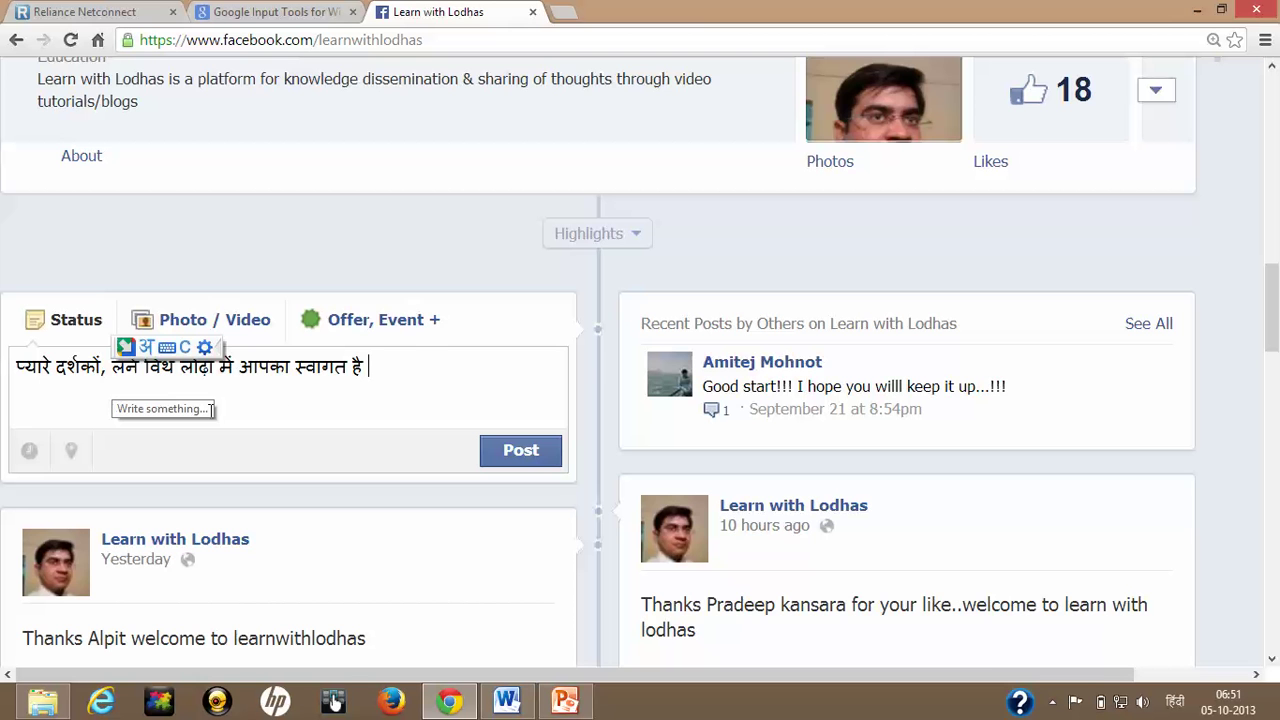
scroll(800, 294, "up", 3)
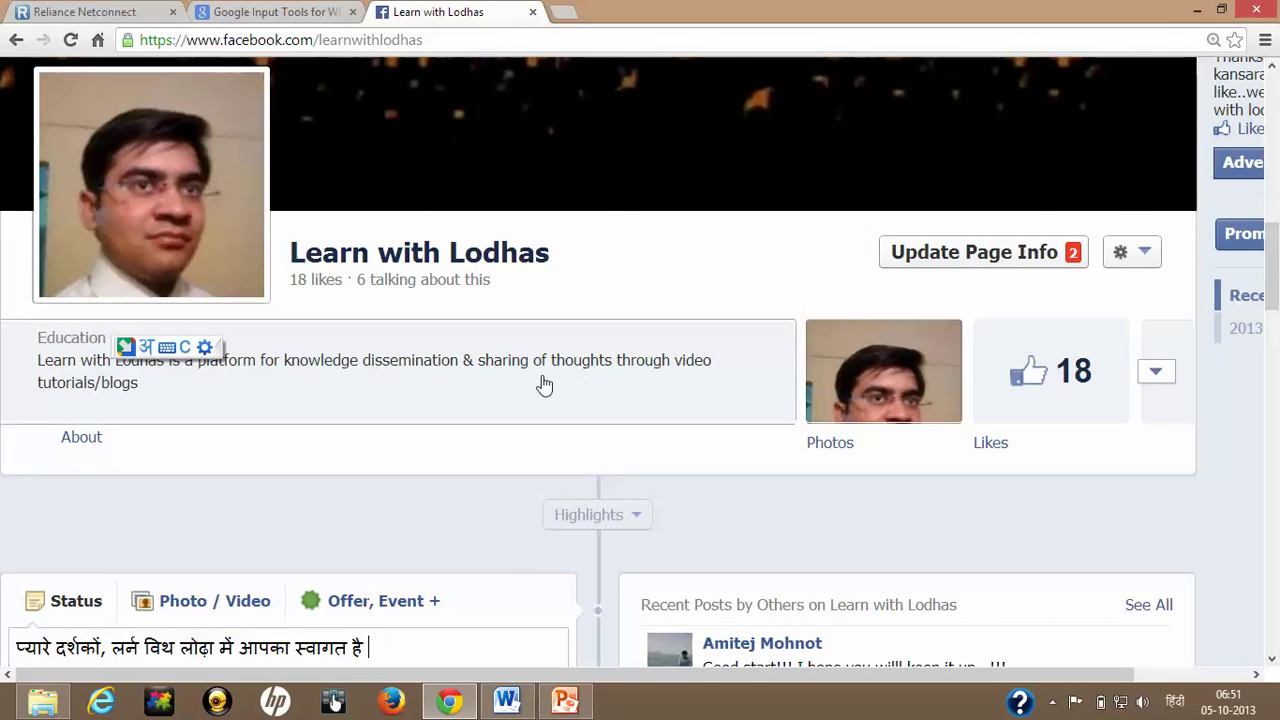
scroll(531, 374, "down", 4)
scroll(535, 371, "up", 3)
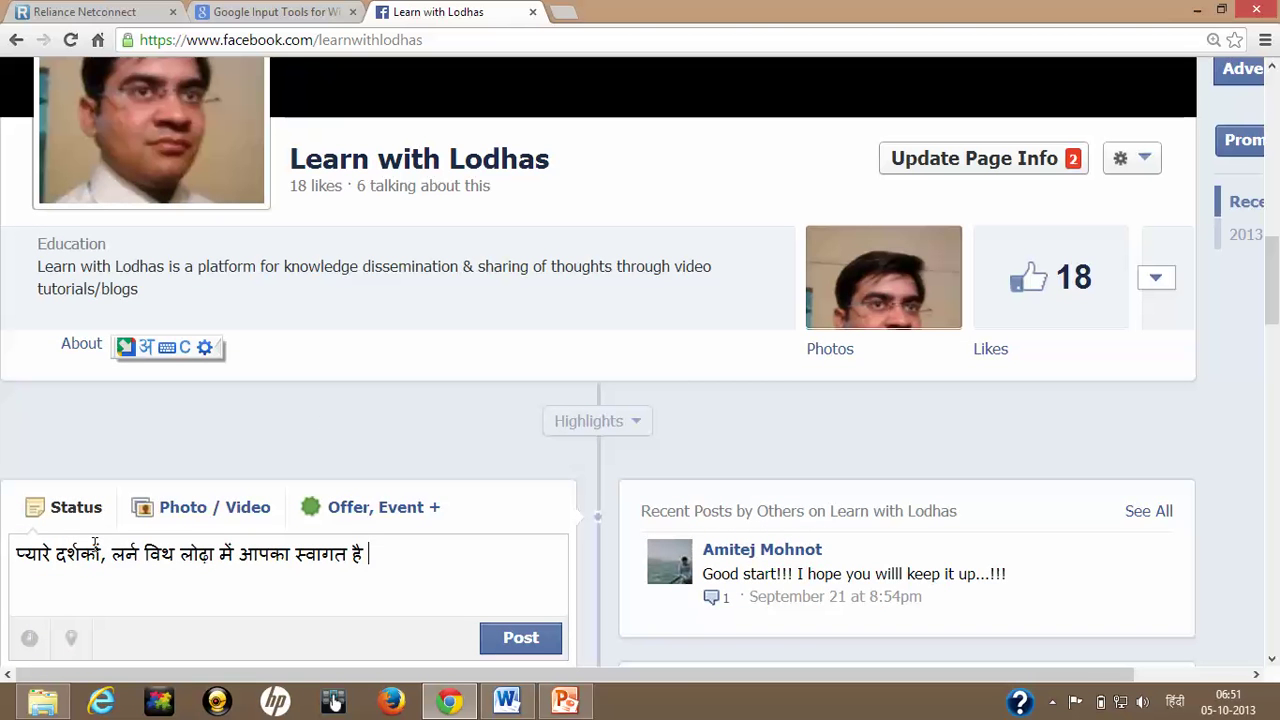
scroll(58, 516, "up", 1)
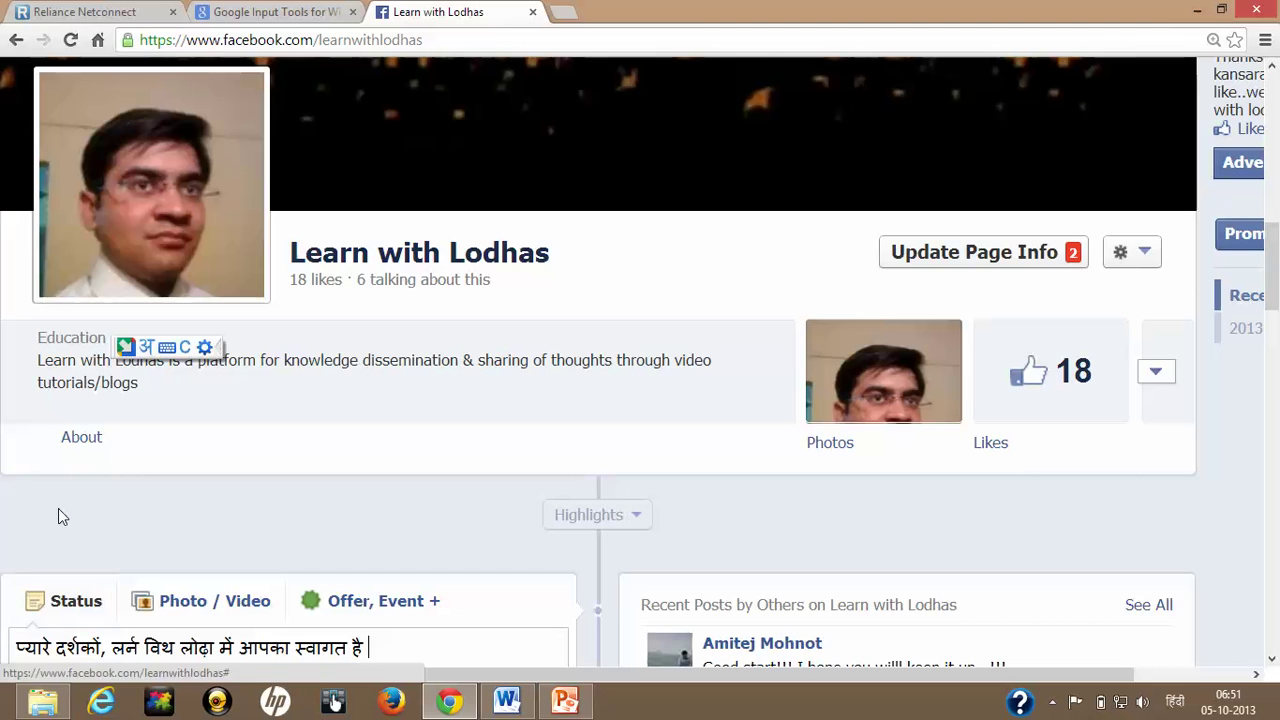
scroll(66, 517, "up", 1)
scroll(737, 320, "down", 2)
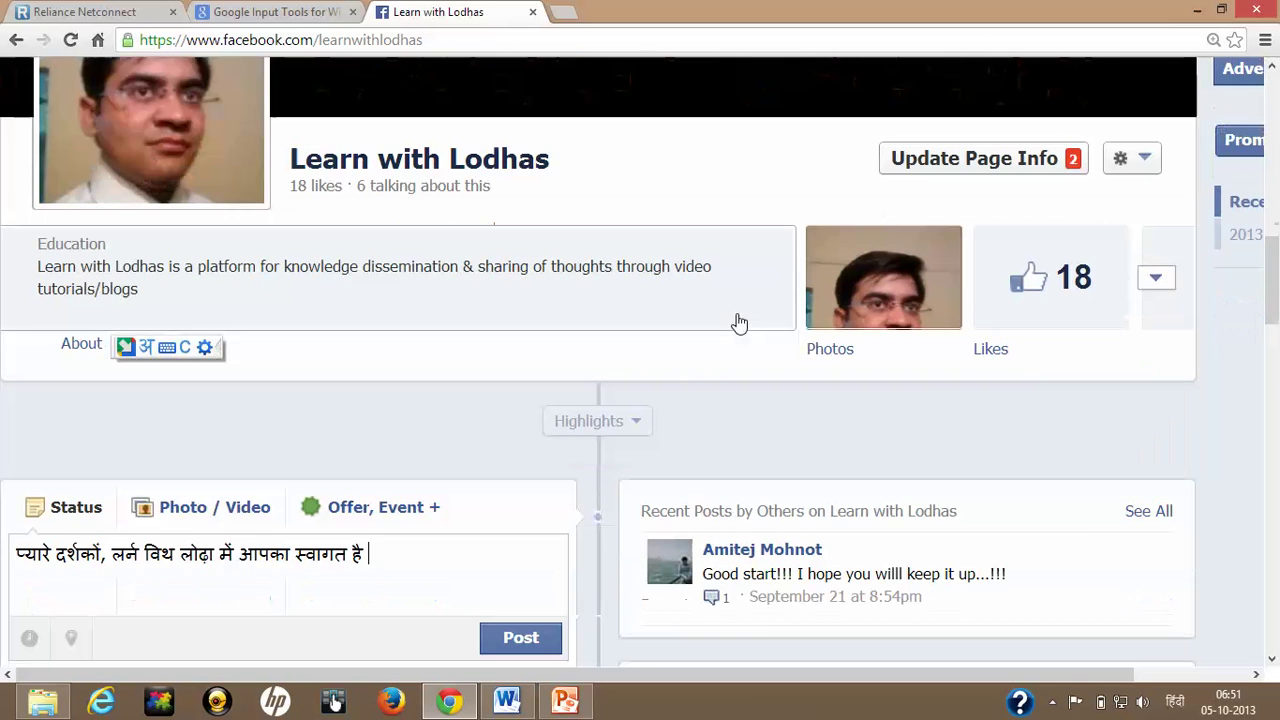
scroll(737, 323, "up", 4)
scroll(737, 323, "down", 1)
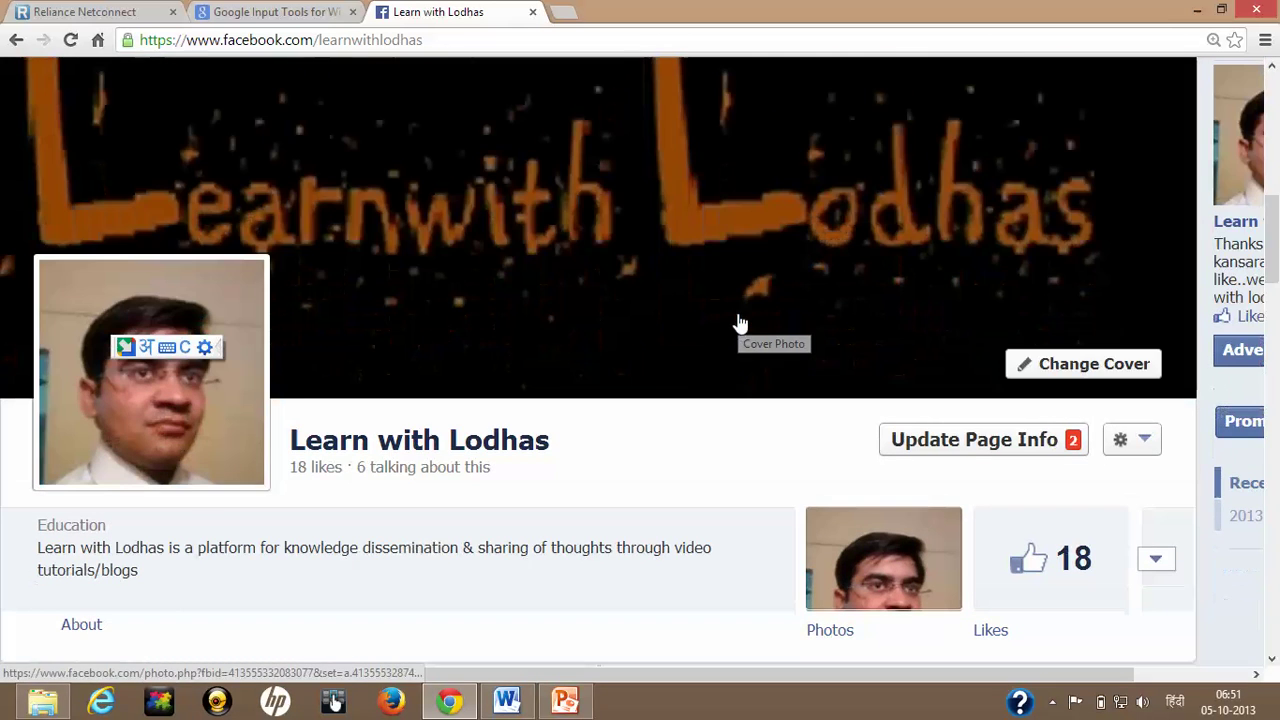
scroll(236, 583, "down", 4)
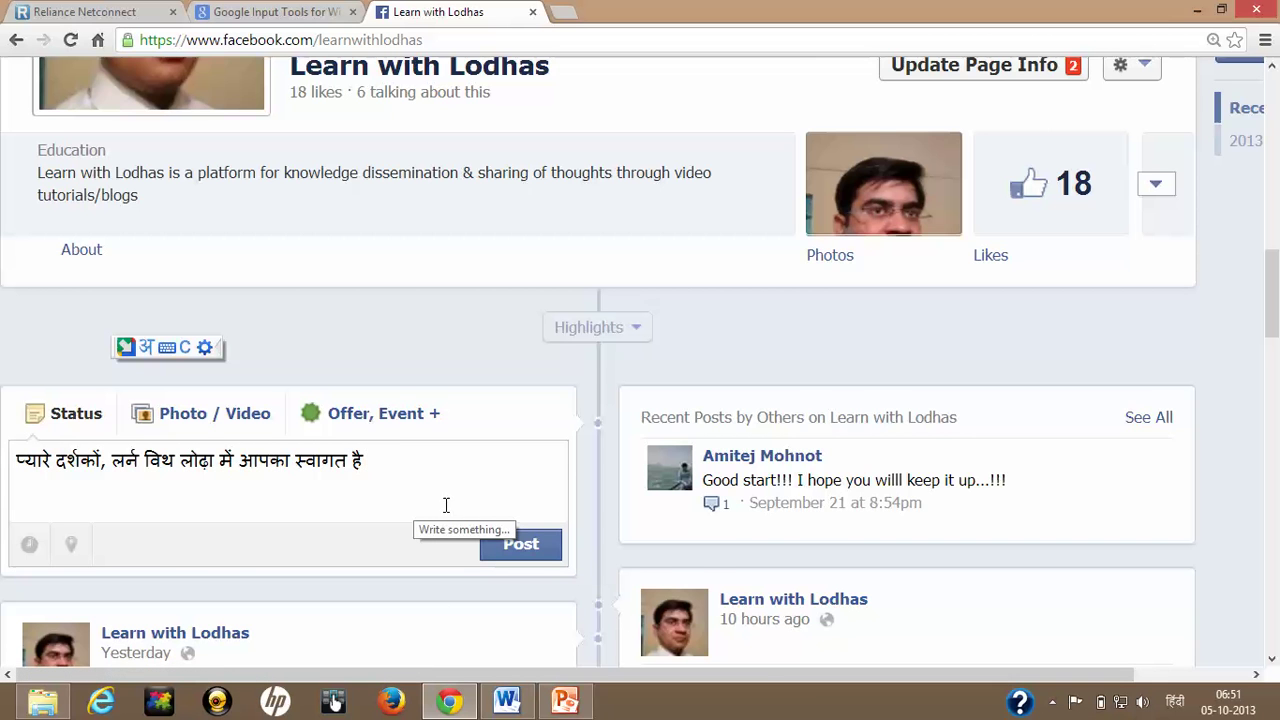
scroll(446, 505, "down", 1)
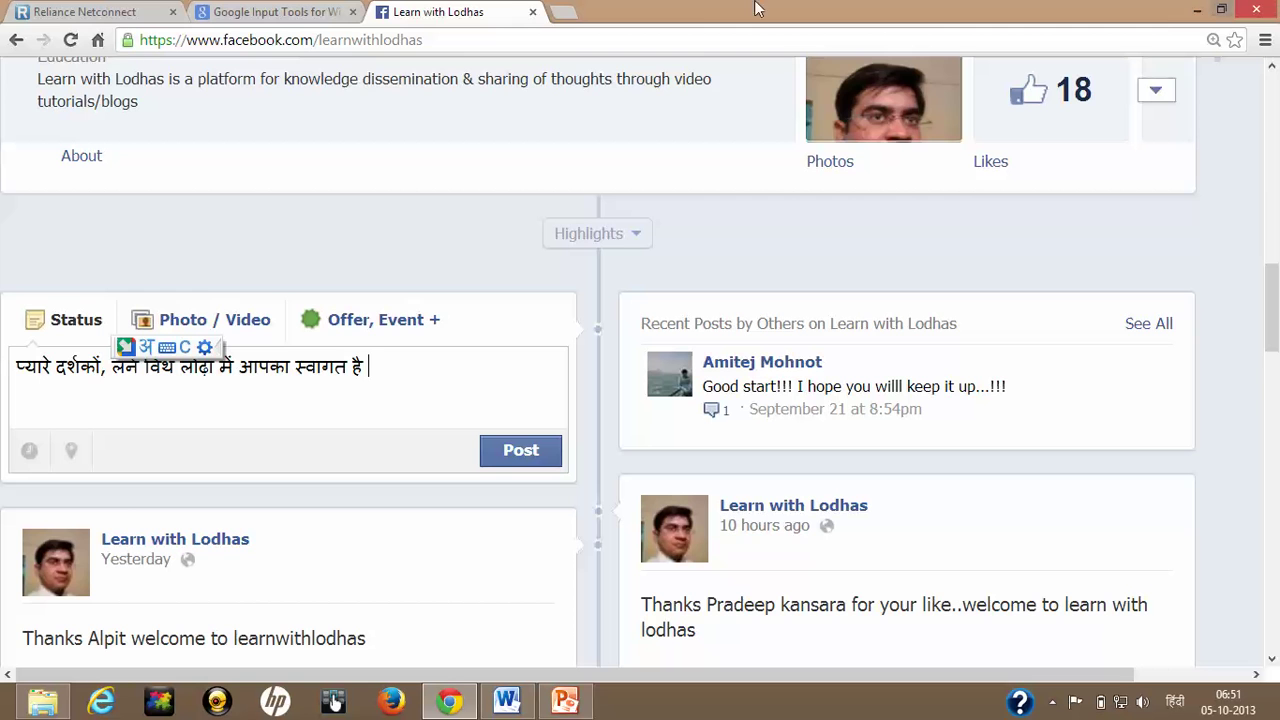
Step: Revisit the language choices and download section of the Google Input Tools page, and return to the Facebook page
left_click(268, 13)
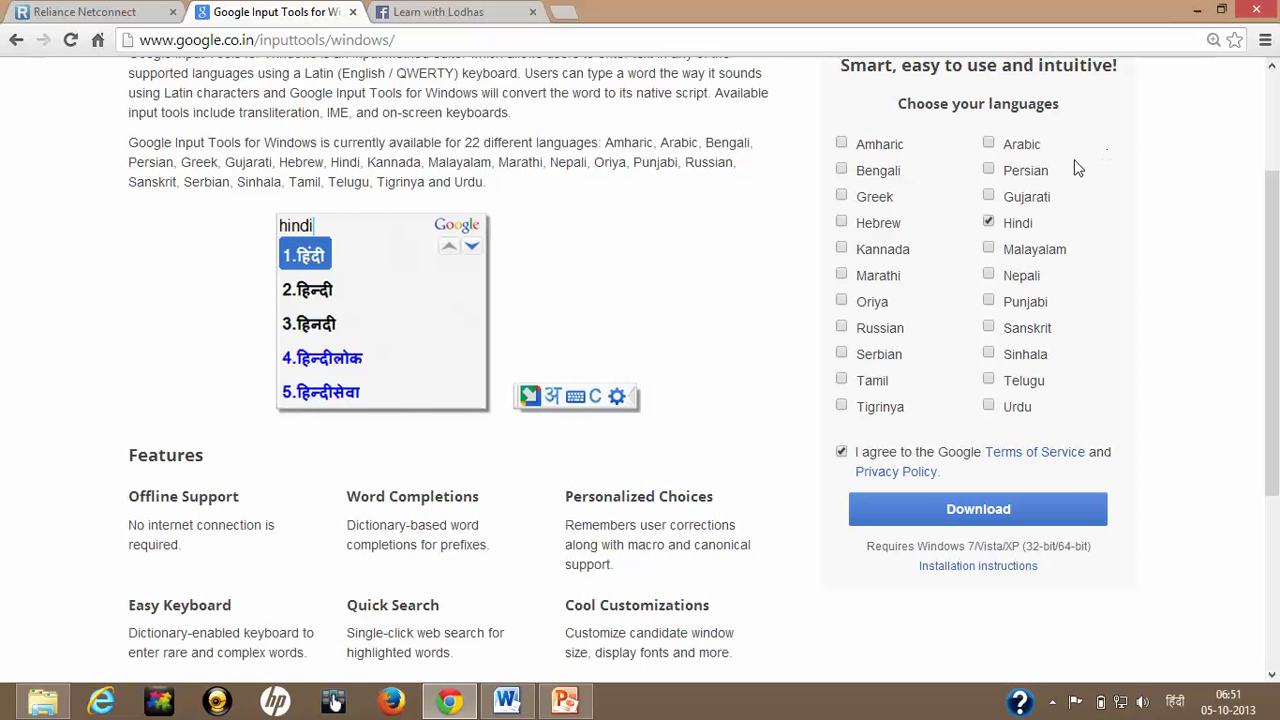
scroll(1074, 166, "up", 1)
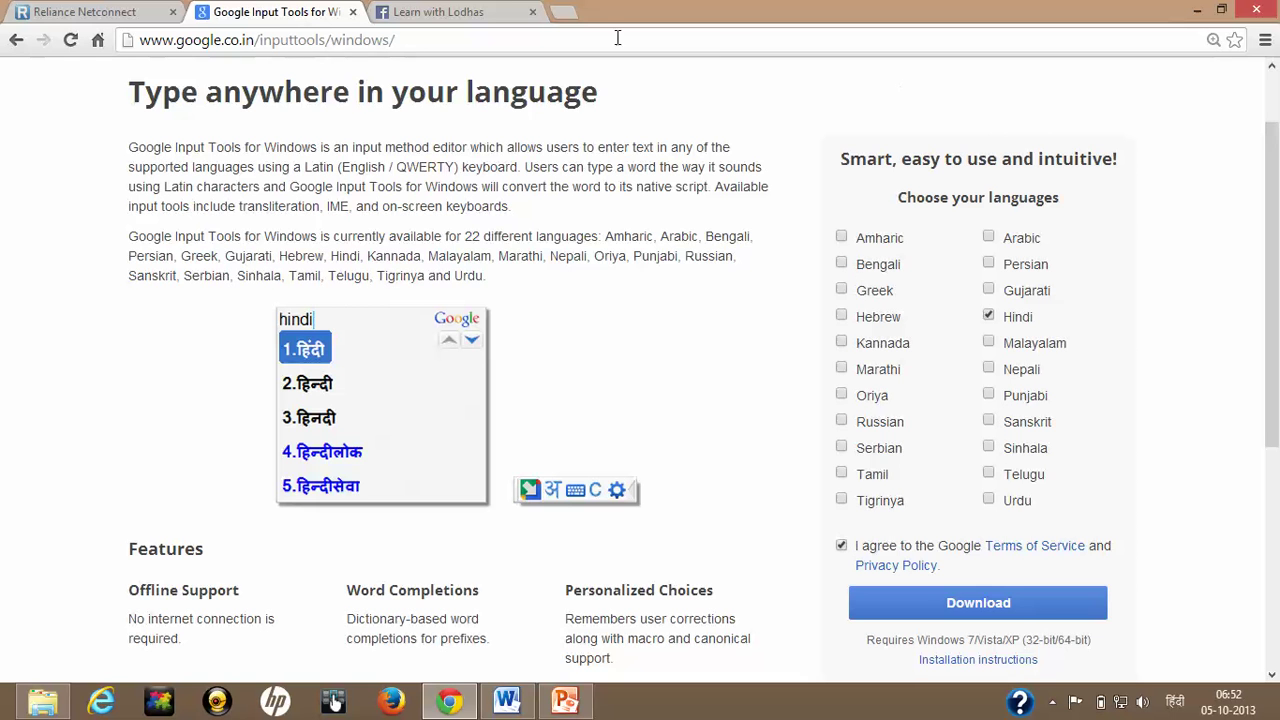
left_click(455, 10)
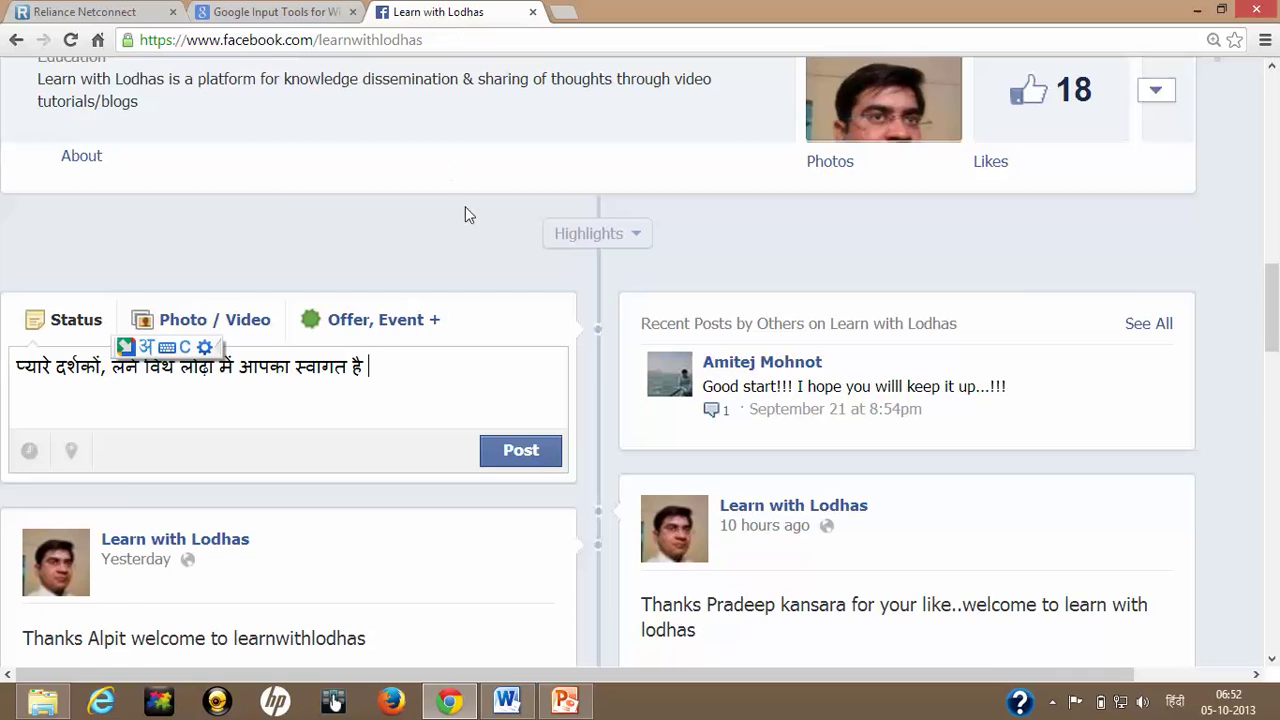
scroll(569, 292, "up", 2)
Step: Minimize the browser, switch to PowerPoint and start the HOW TO TYPE IN HINDI ON FACEBOOK slide show from the first slide
left_click(1198, 11)
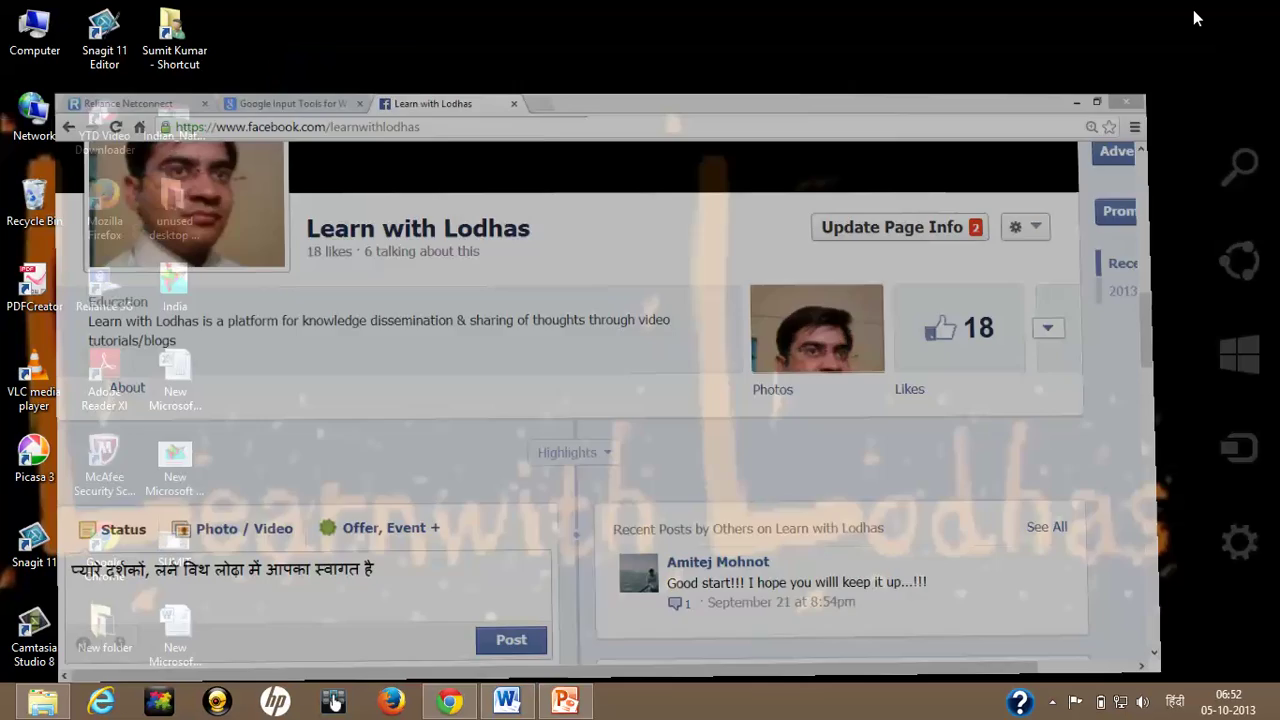
left_click(566, 703)
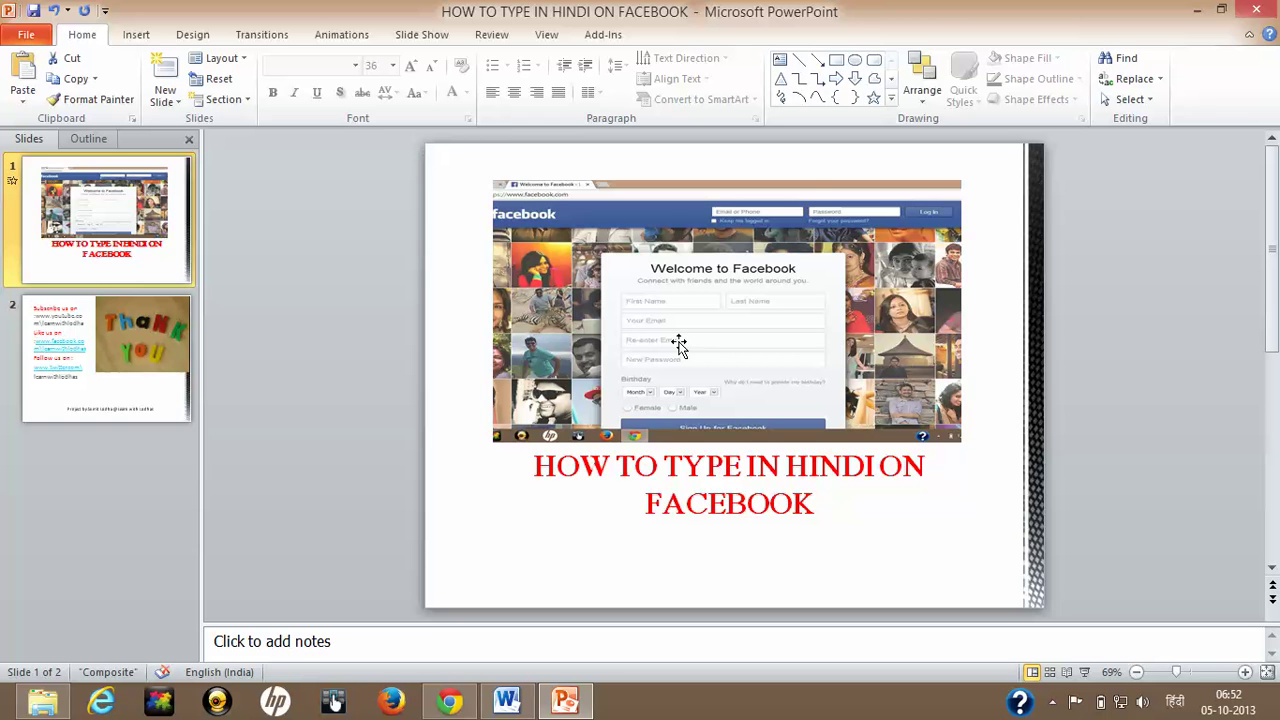
key("F5")
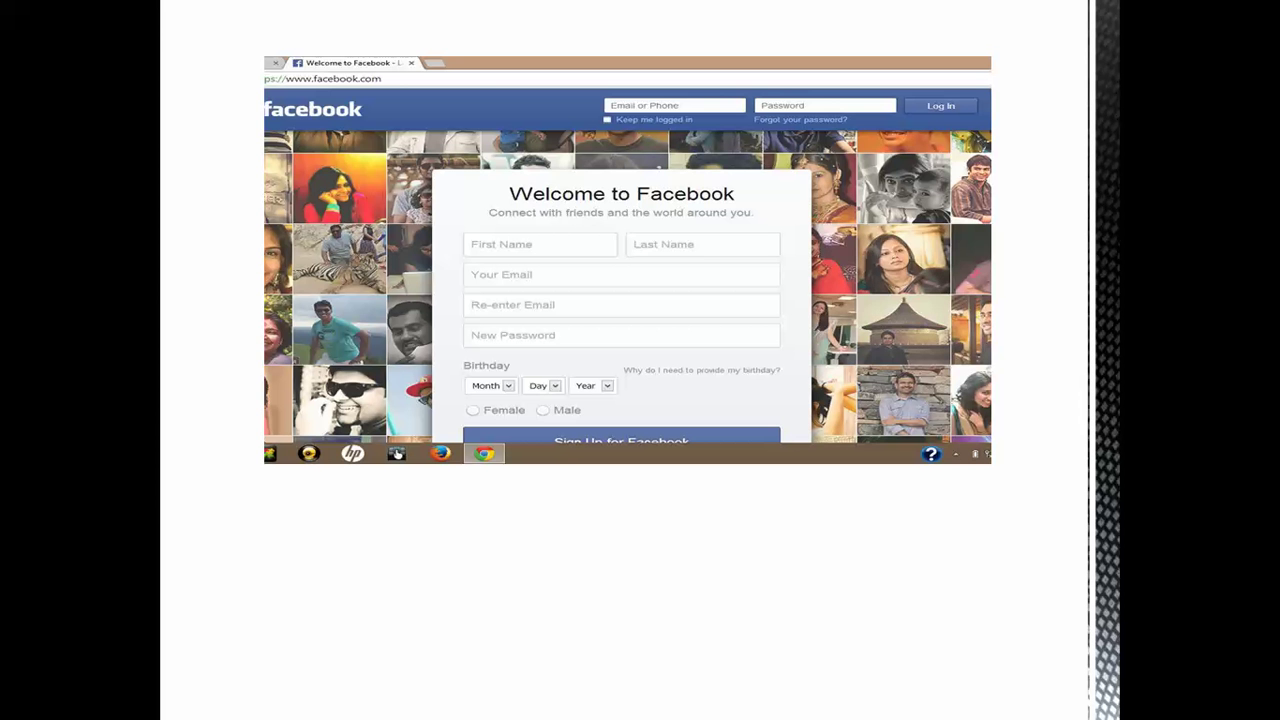